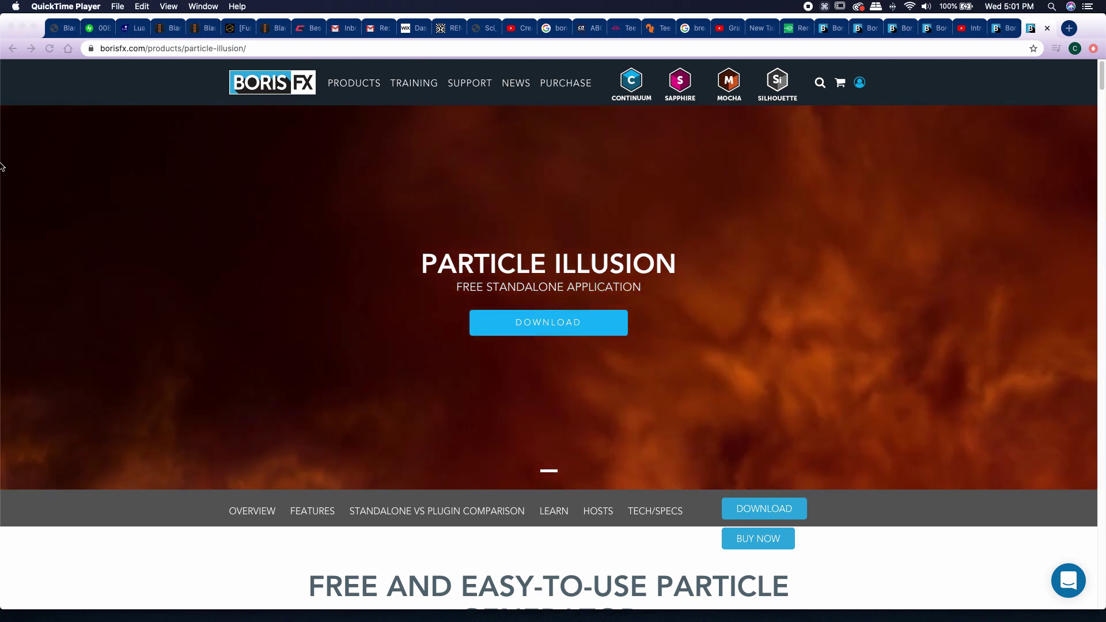
- Switch to Particle Illusion through the application launcher and dismiss its free-emitters registration window
mouse_move(23, 143)
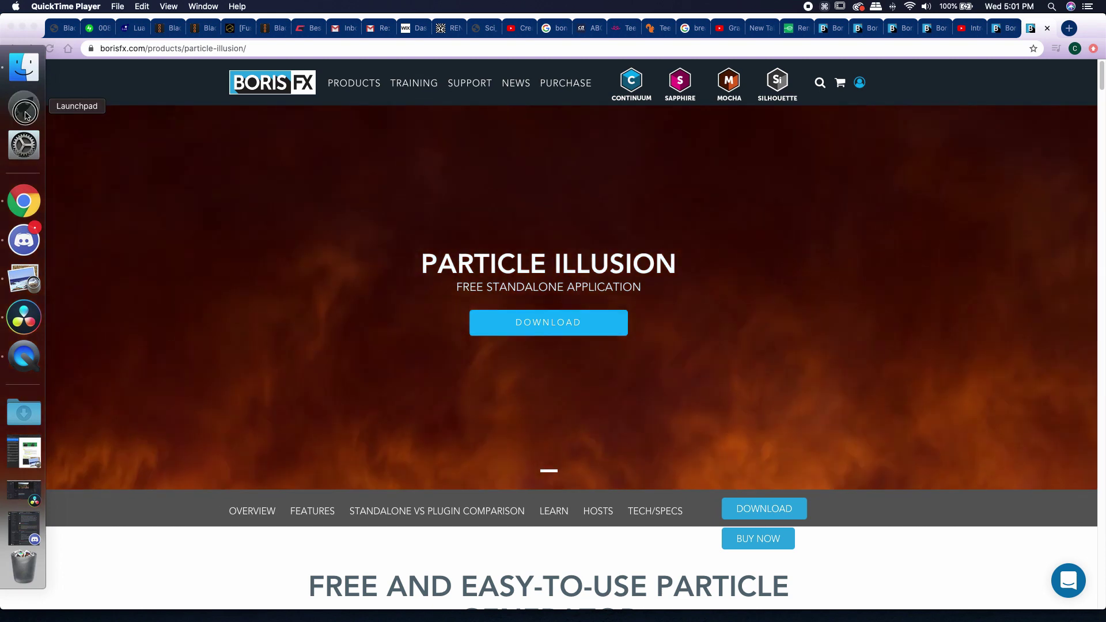
click(23, 106)
scroll(363, 252, right, 3)
scroll(464, 248, right, 3)
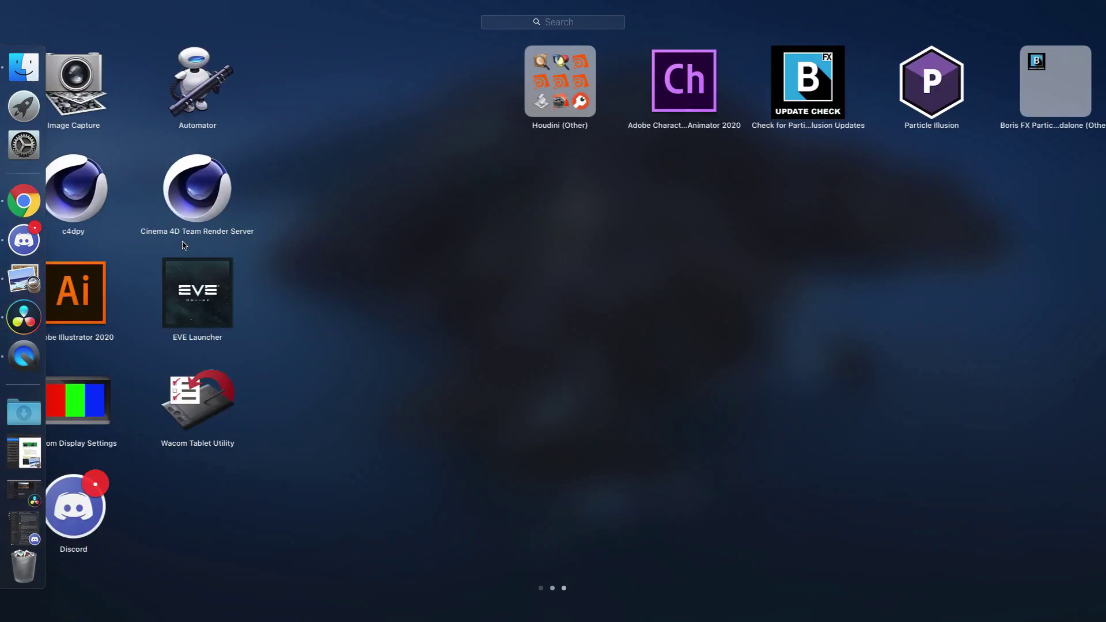
click(577, 82)
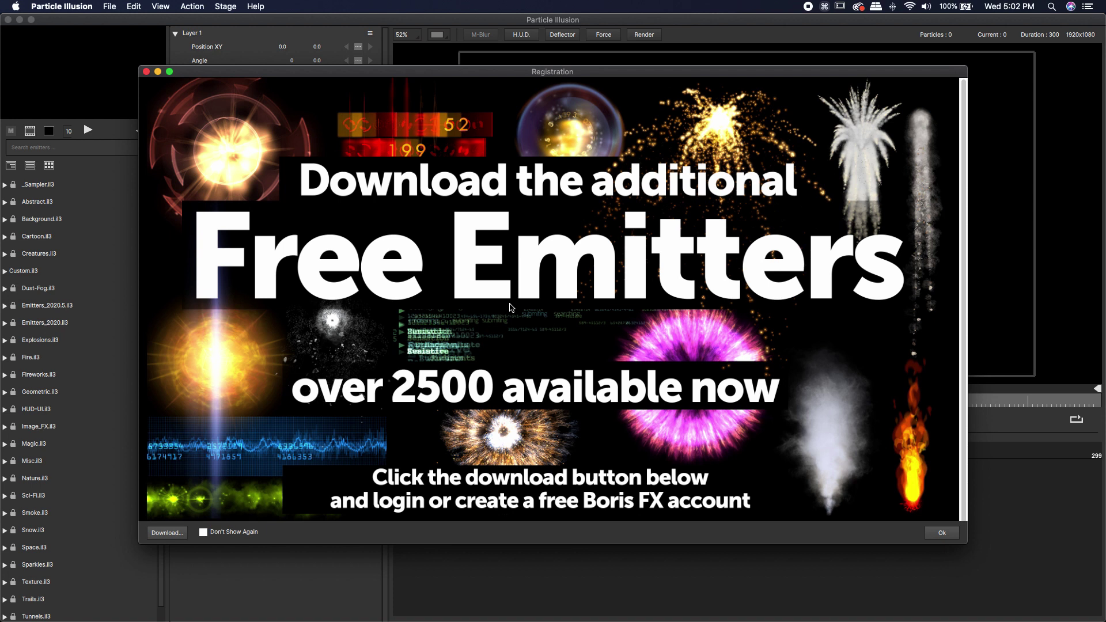
click(147, 72)
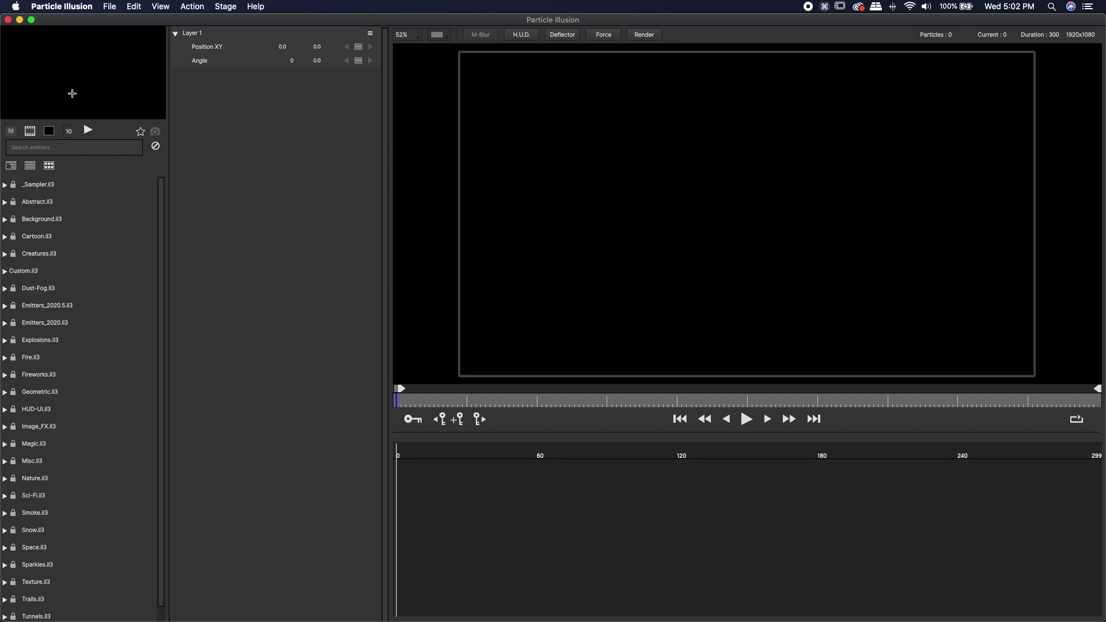
- Open the smoke, fire, bursts folder of the _Sampler.il3 emitter library and start the library preview
click(4, 185)
click(34, 206)
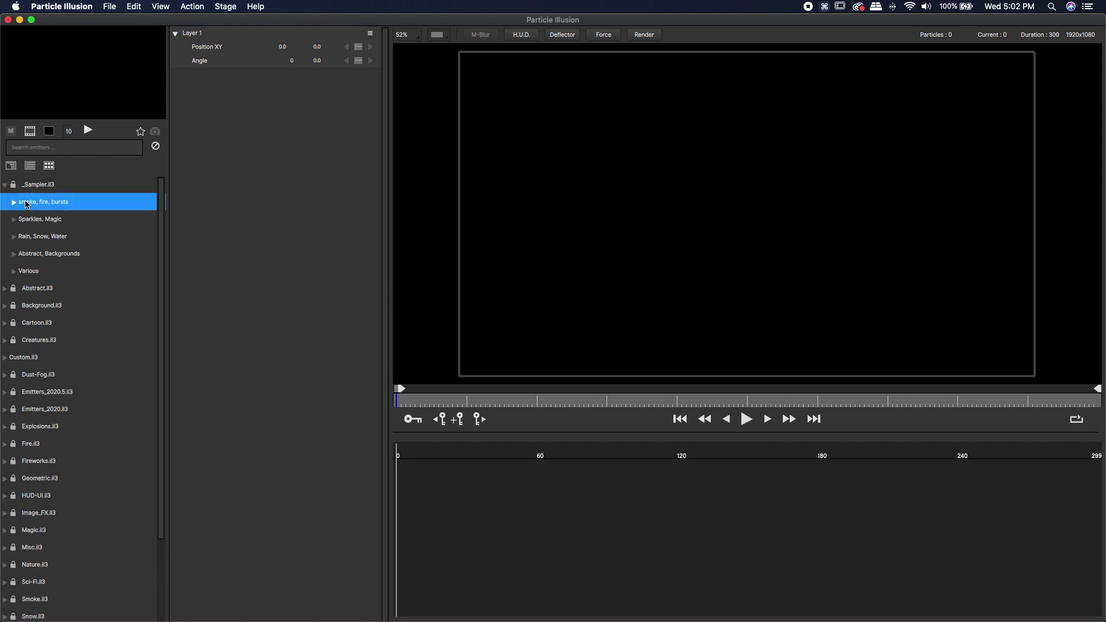
click(87, 129)
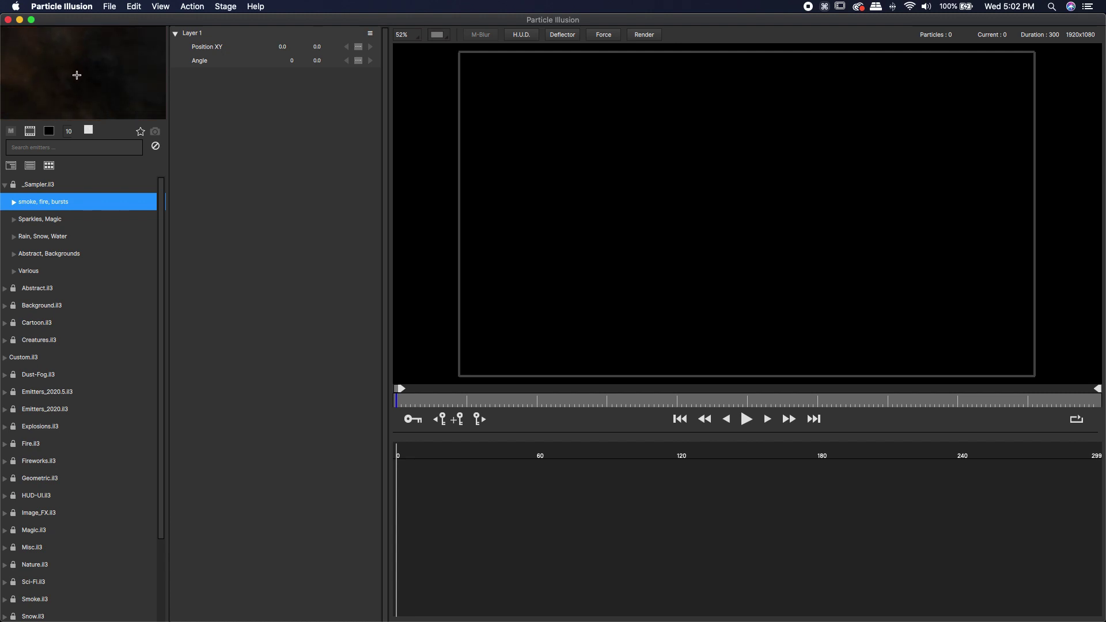
double_click(28, 202)
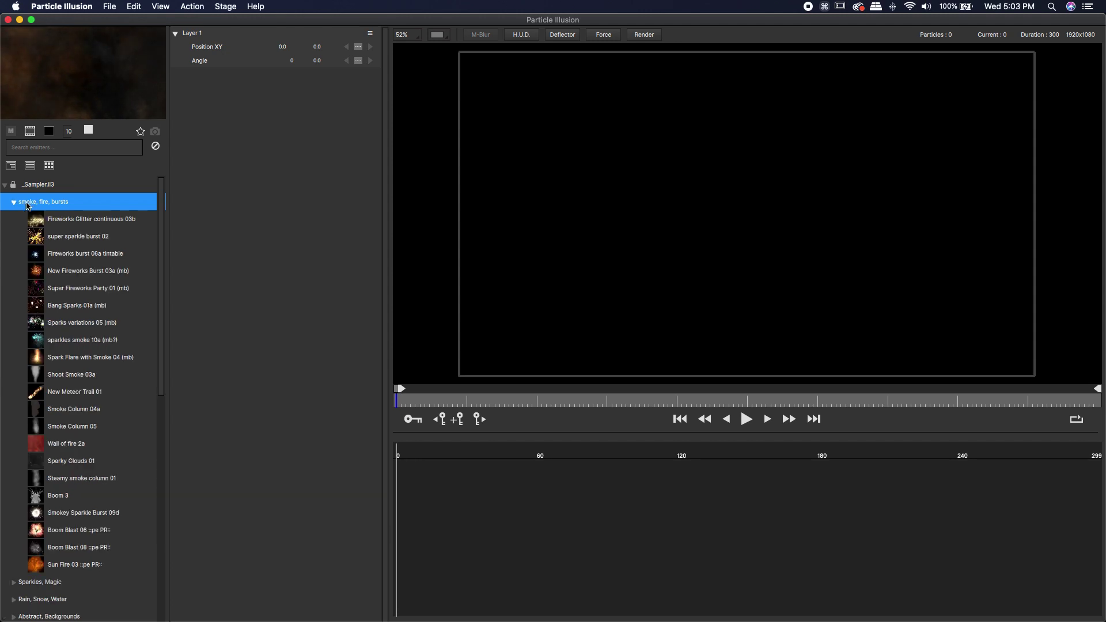
- Add the Fireworks Glitter continuous 03b emitter at the stage centre and play the animation
double_click(66, 222)
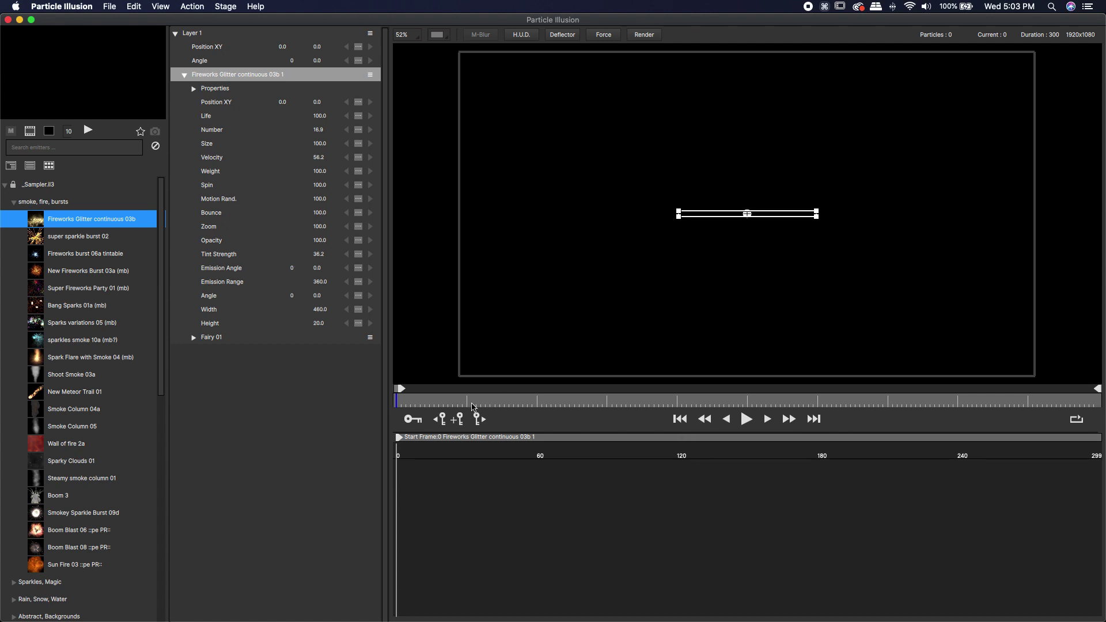
key(space)
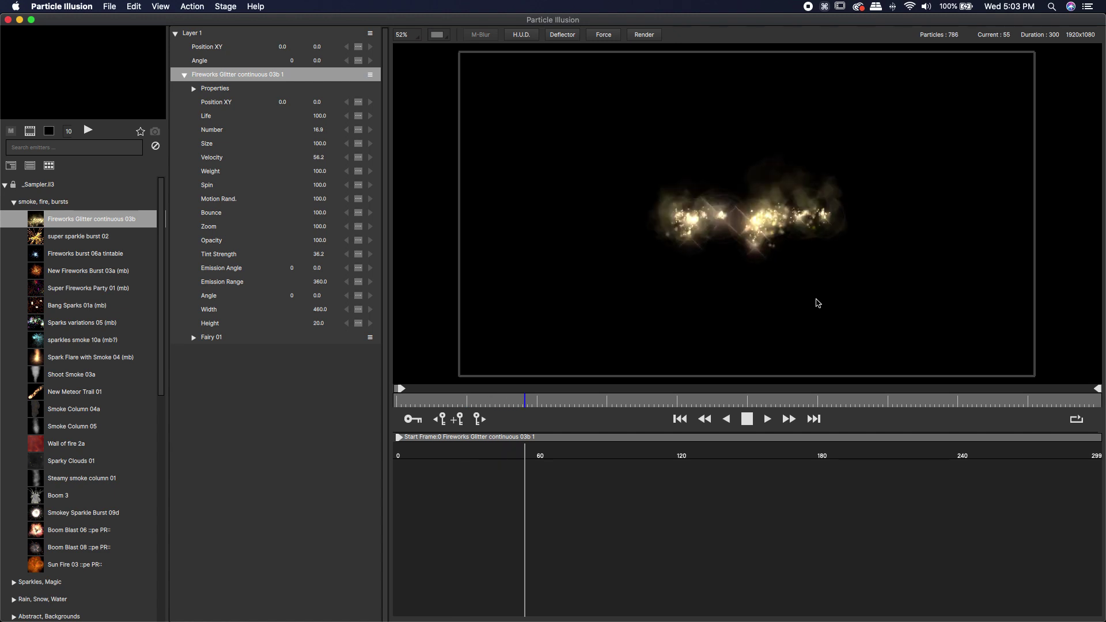
key(space)
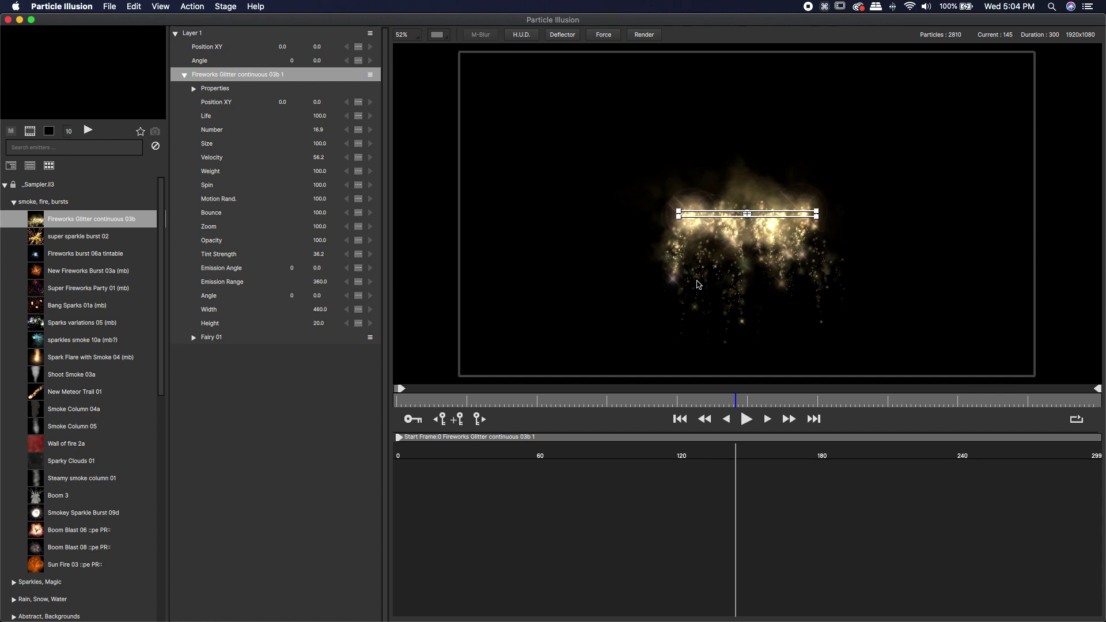
- Replay from the start and place five more Fireworks Glitter continuous 03b emitters across the stage during playback
drag(742, 409, 399, 404)
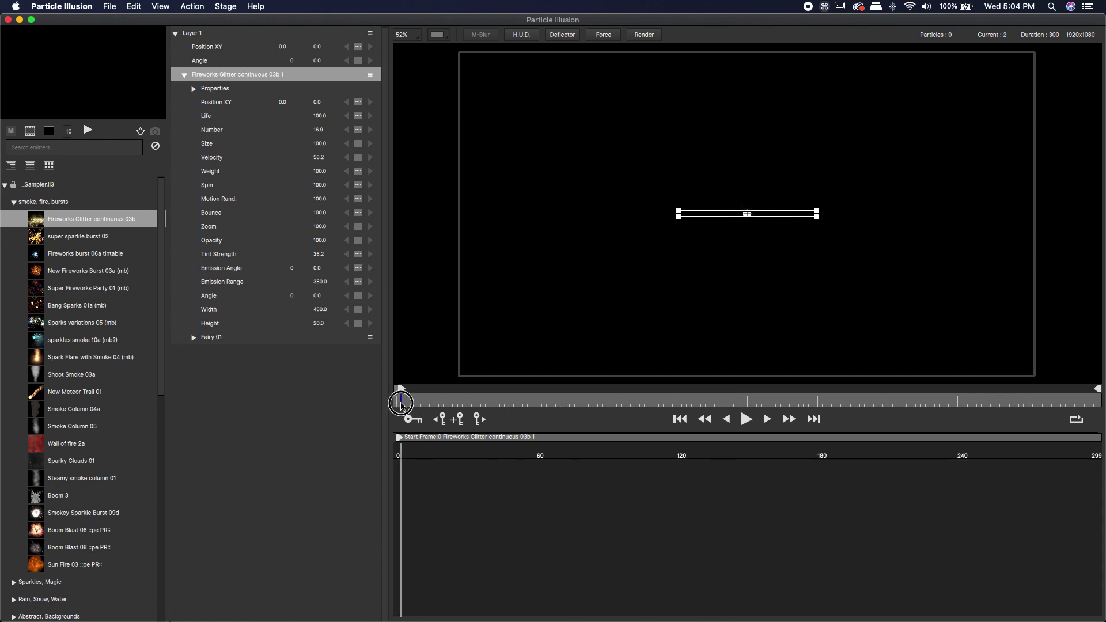
key(space)
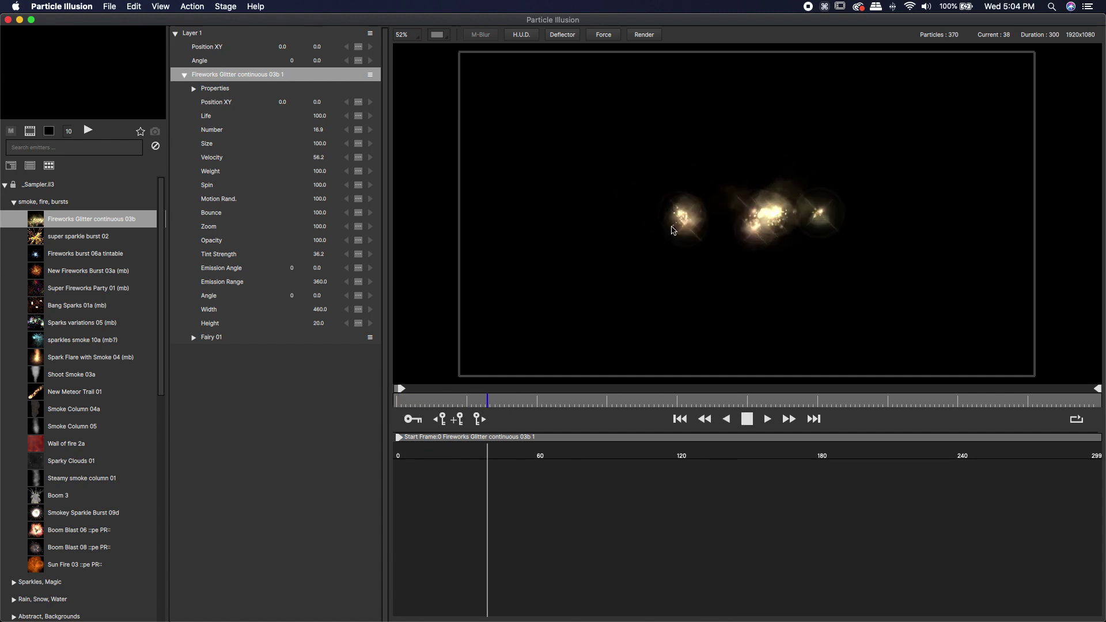
click(637, 216)
click(538, 114)
click(847, 109)
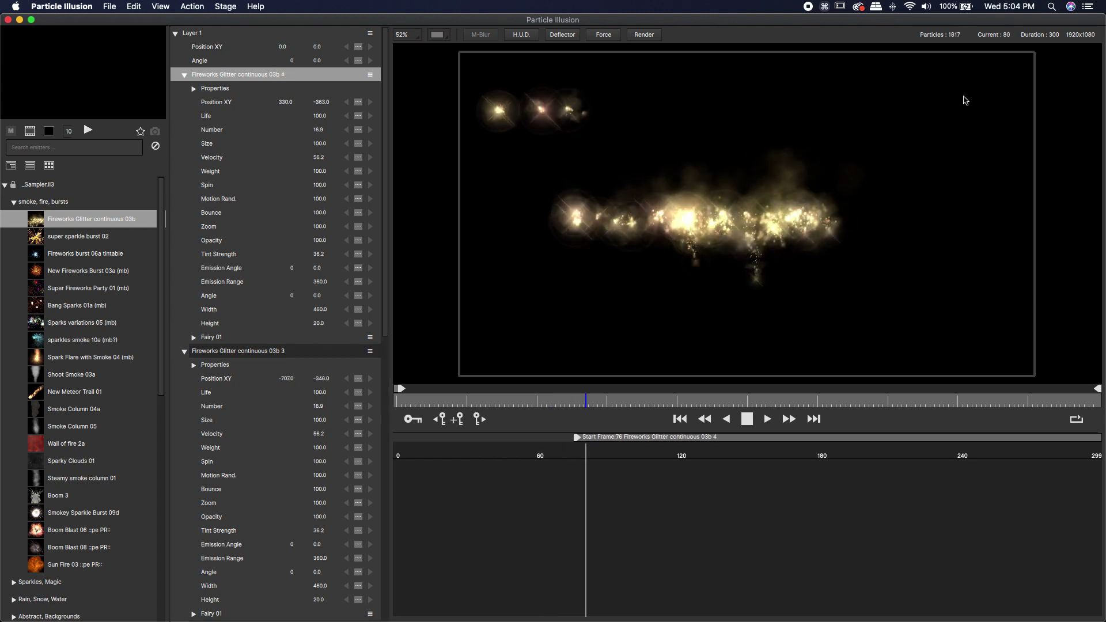
click(963, 98)
click(956, 304)
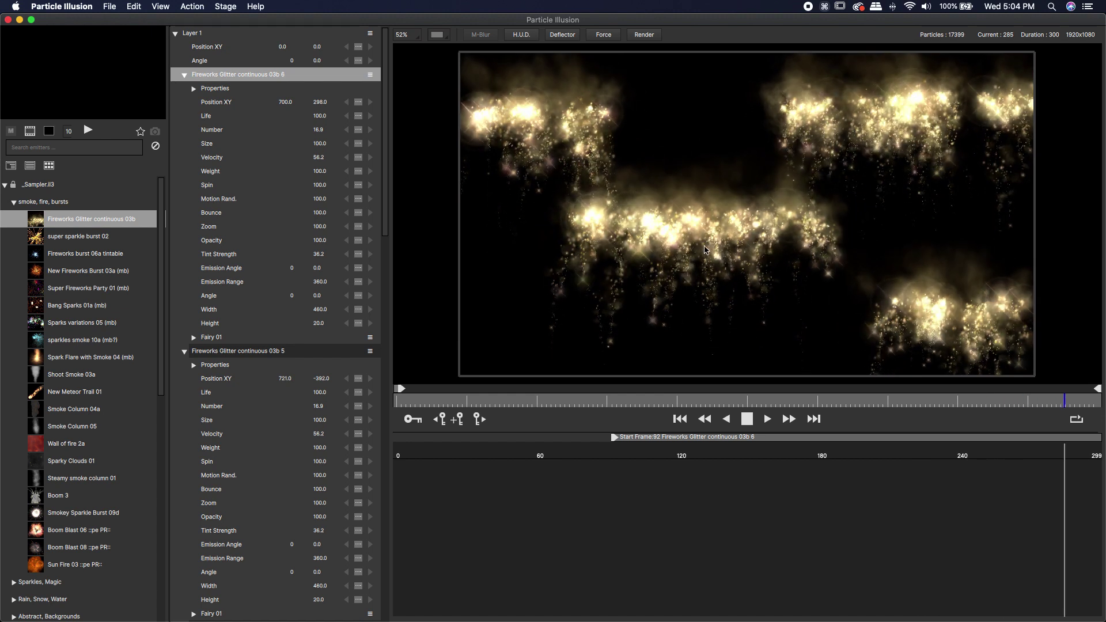
key(space)
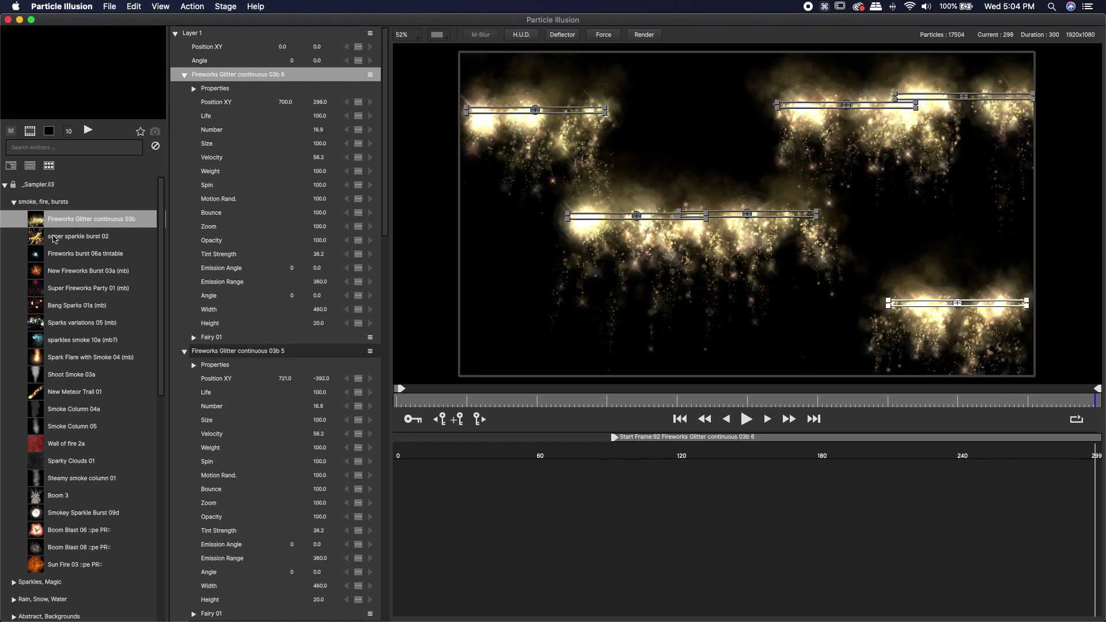
- Add another Fireworks Glitter emitter at frame 60, at about X -214, Y -384, and replay from the start
mouse_move(529, 401)
mouse_down()
mouse_move(410, 403)
mouse_move(706, 401)
mouse_move(541, 405)
mouse_up()
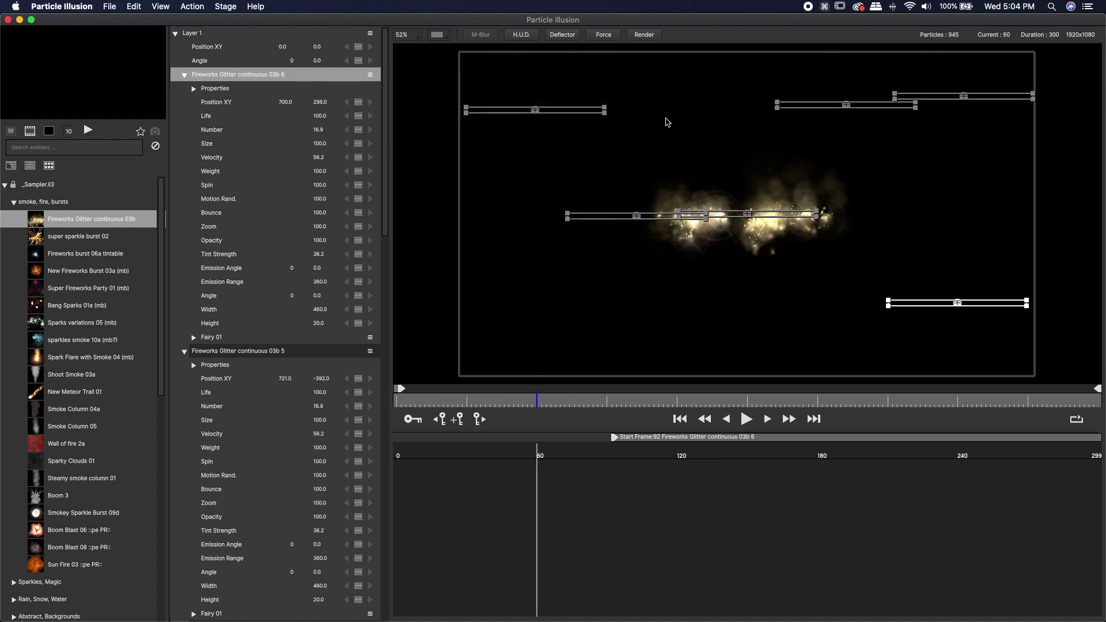
click(683, 98)
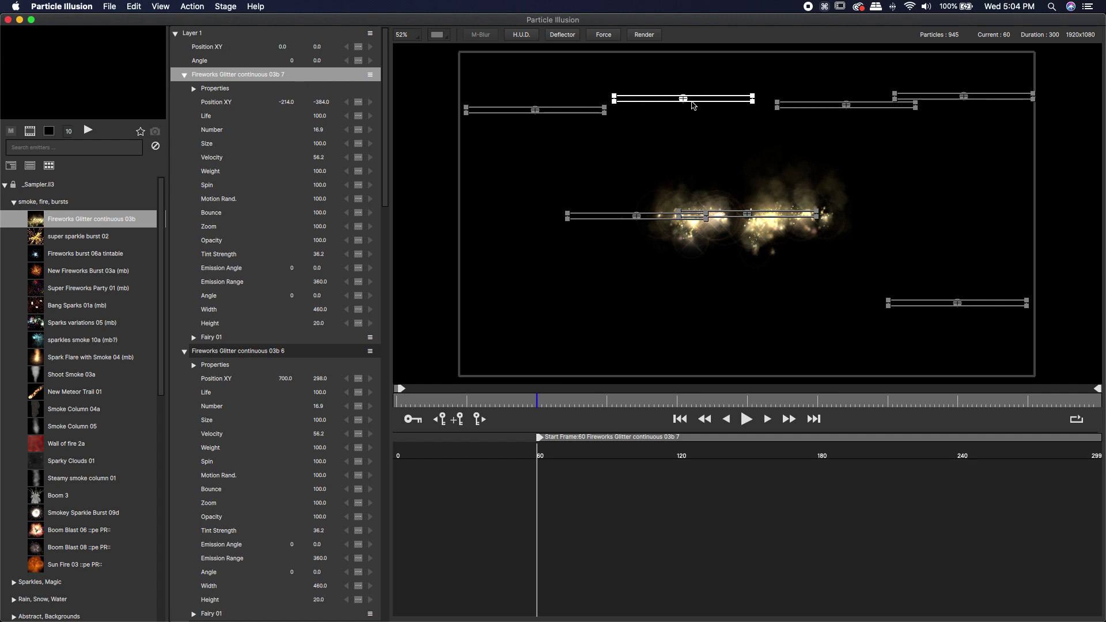
drag(545, 400, 403, 399)
key(space)
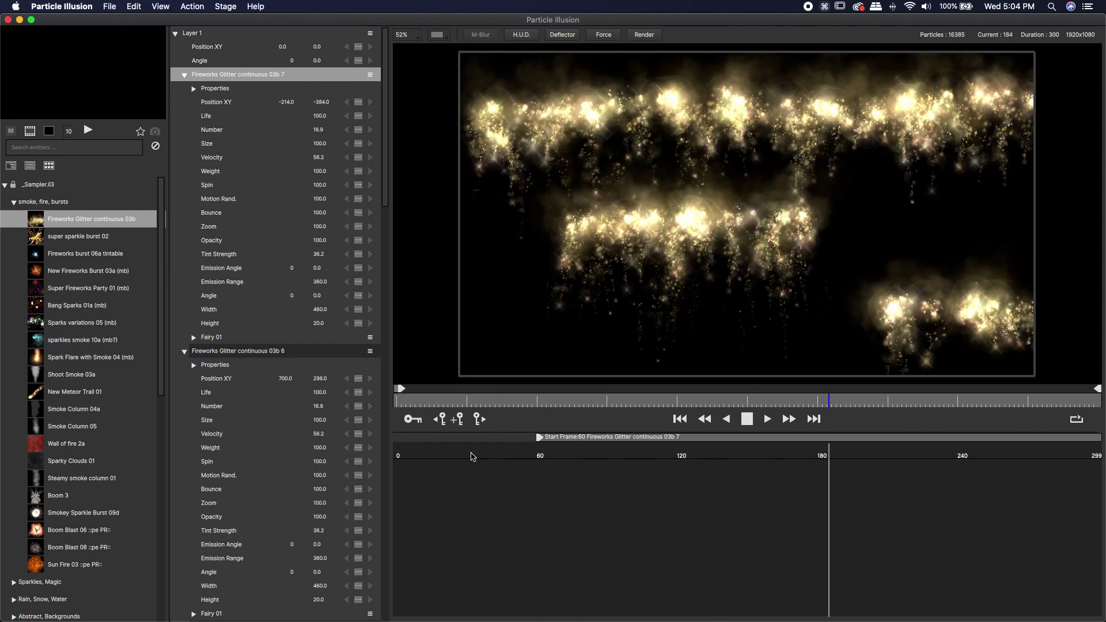
key(space)
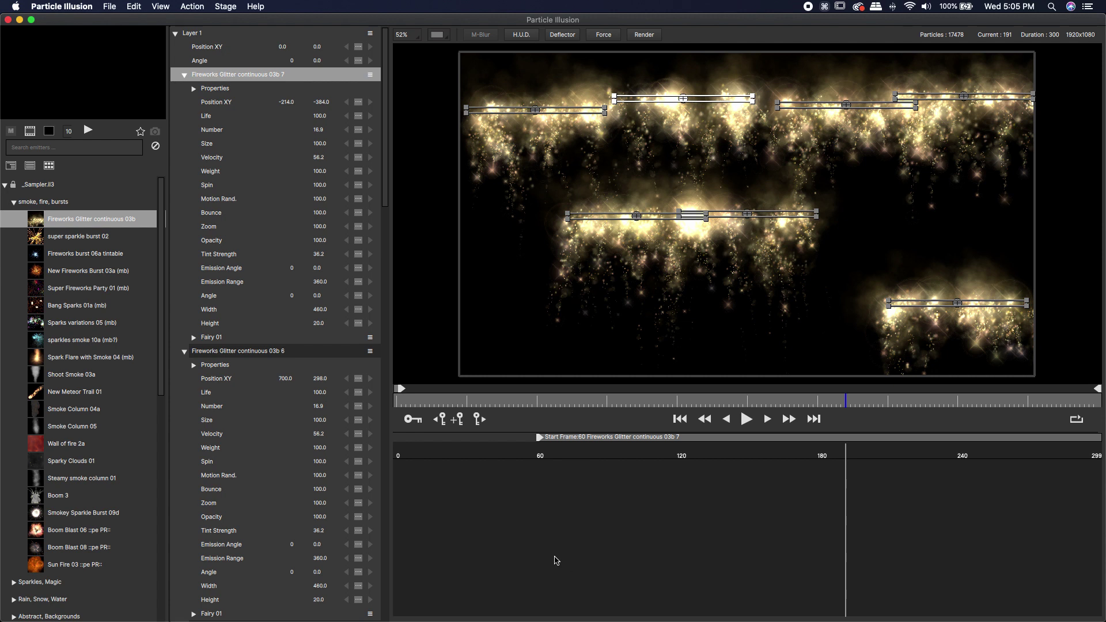
- Place three sparkles smoke 10a (mb?) emitters around the stage while the animation is playing
click(53, 341)
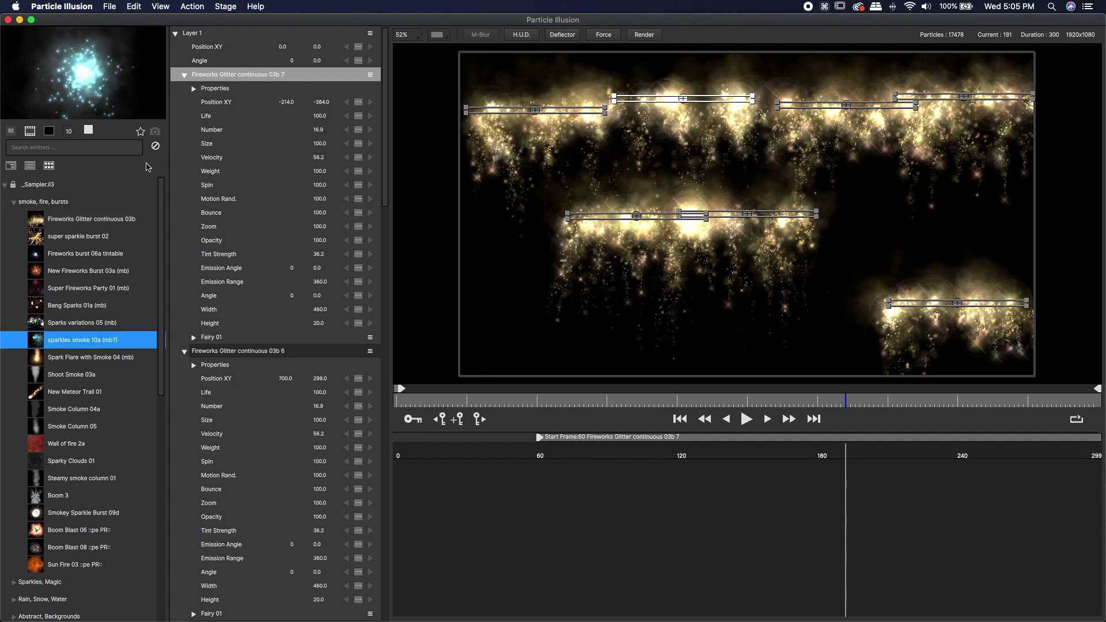
key(space)
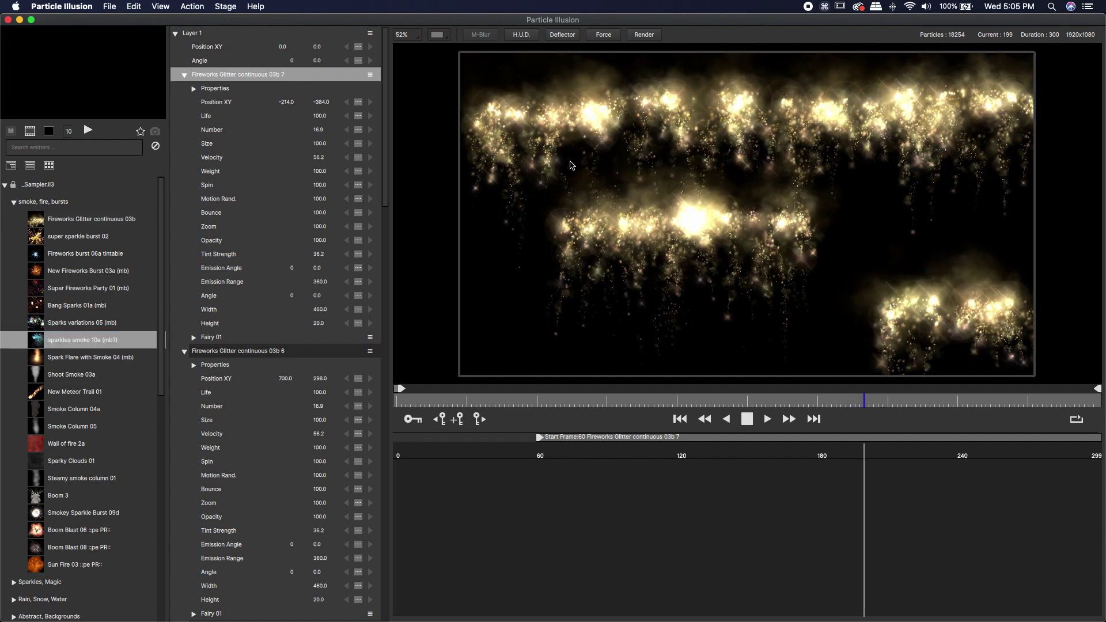
click(571, 165)
click(862, 183)
click(547, 307)
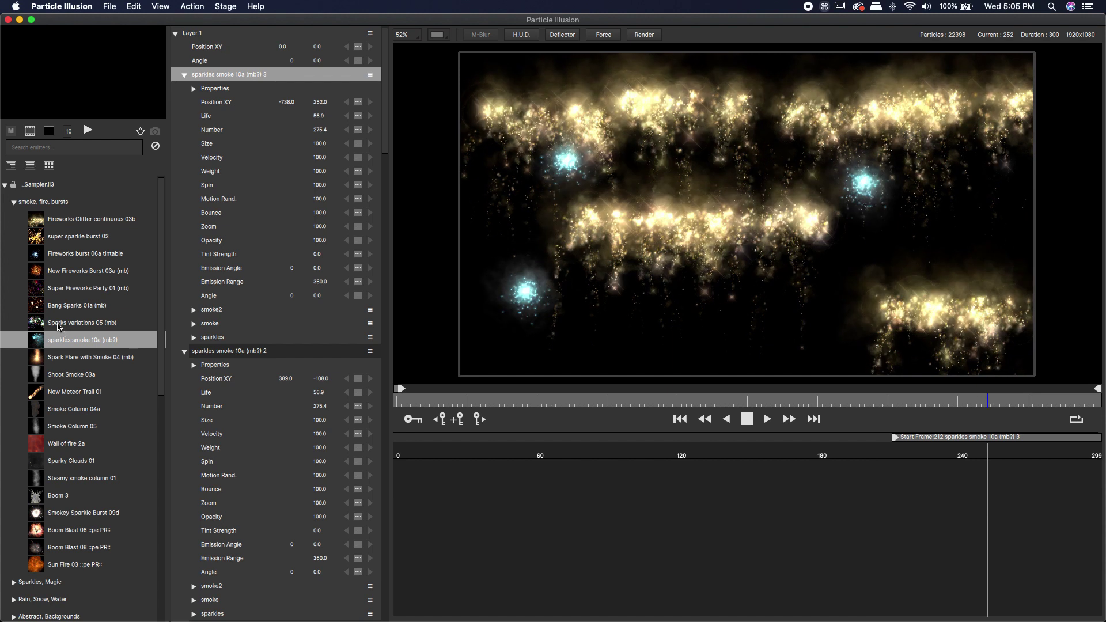
- Place four Sparks variations 05 (mb) emitters around the stage while playing from near the start
click(58, 326)
drag(539, 402, 418, 407)
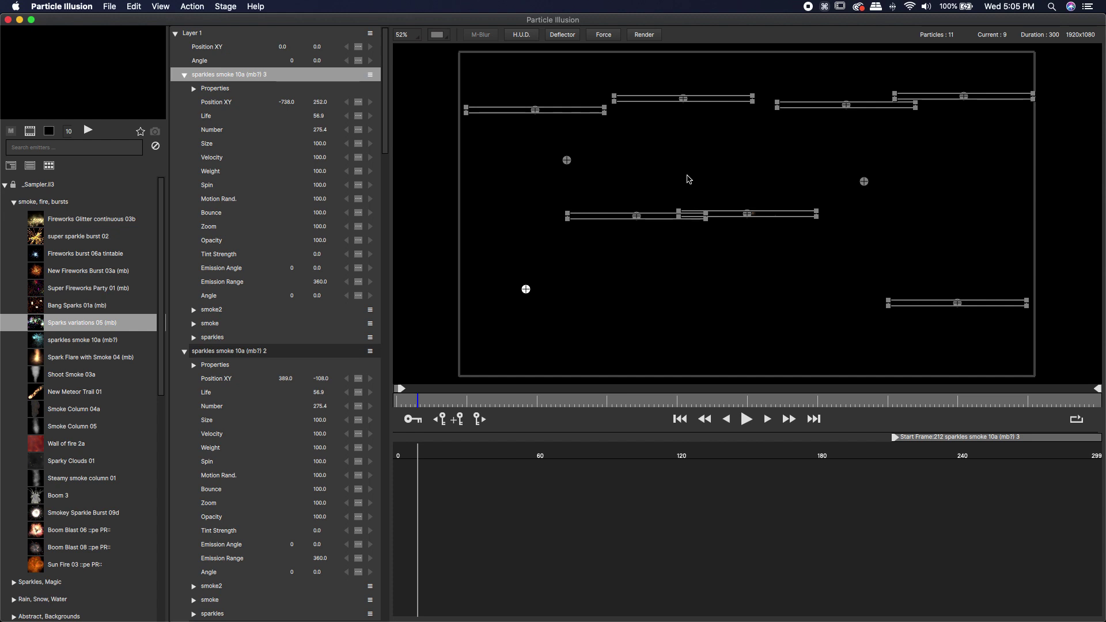
key(space)
click(679, 156)
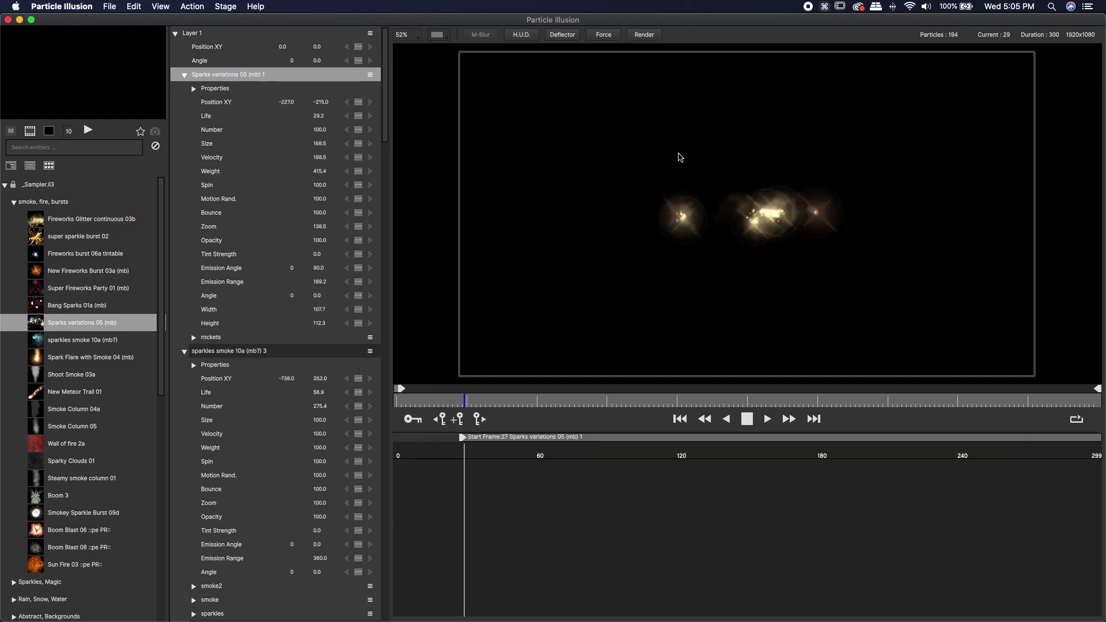
click(619, 304)
click(840, 296)
click(876, 117)
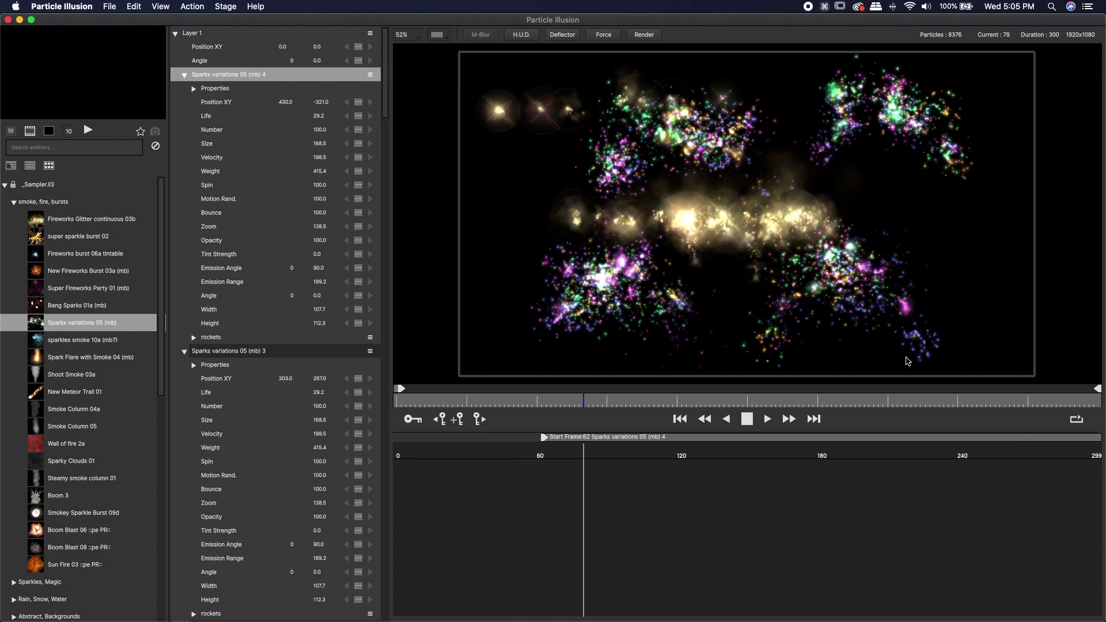
key(space)
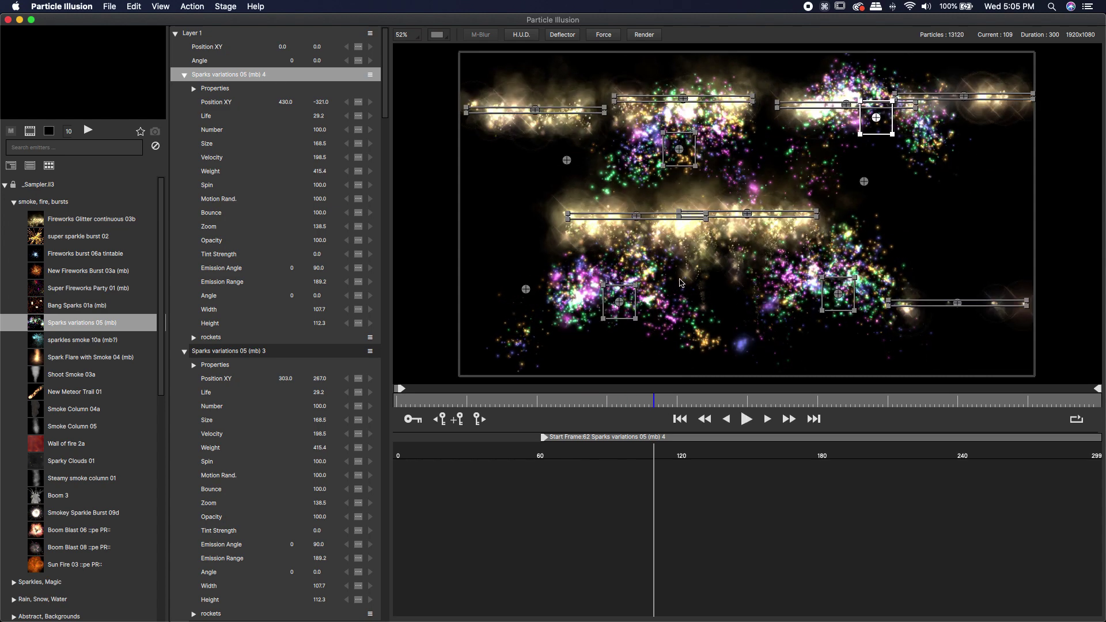
key(space)
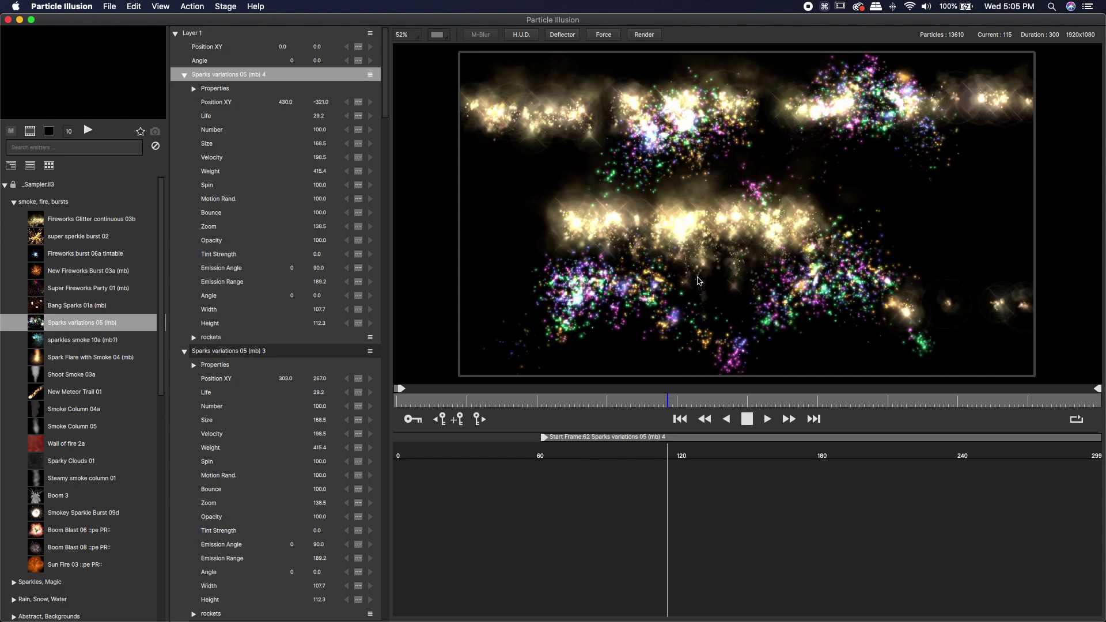
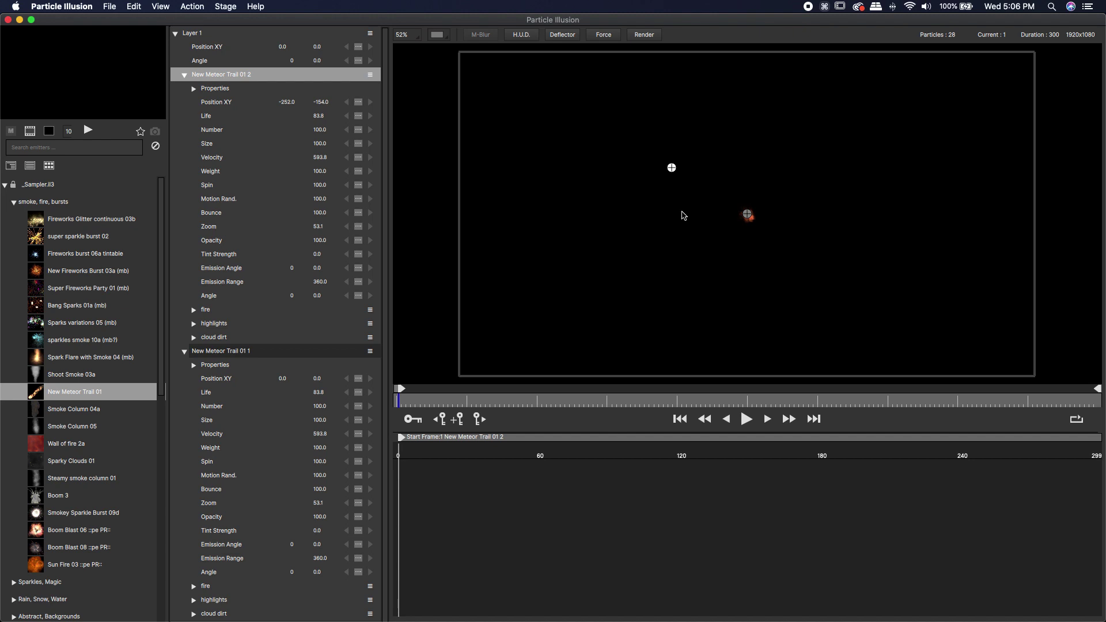
- Delete the second New Meteor Trail 01 emitter and move the central one near the stage's upper-left corner, about X -842, Y -465
key(BackSpace)
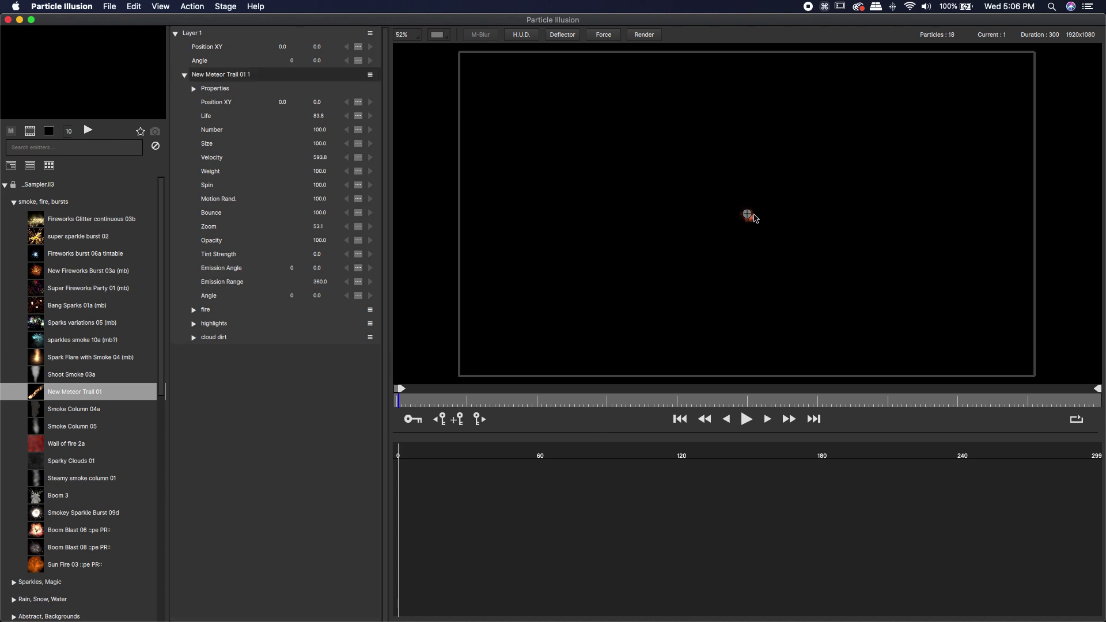
drag(747, 214, 495, 74)
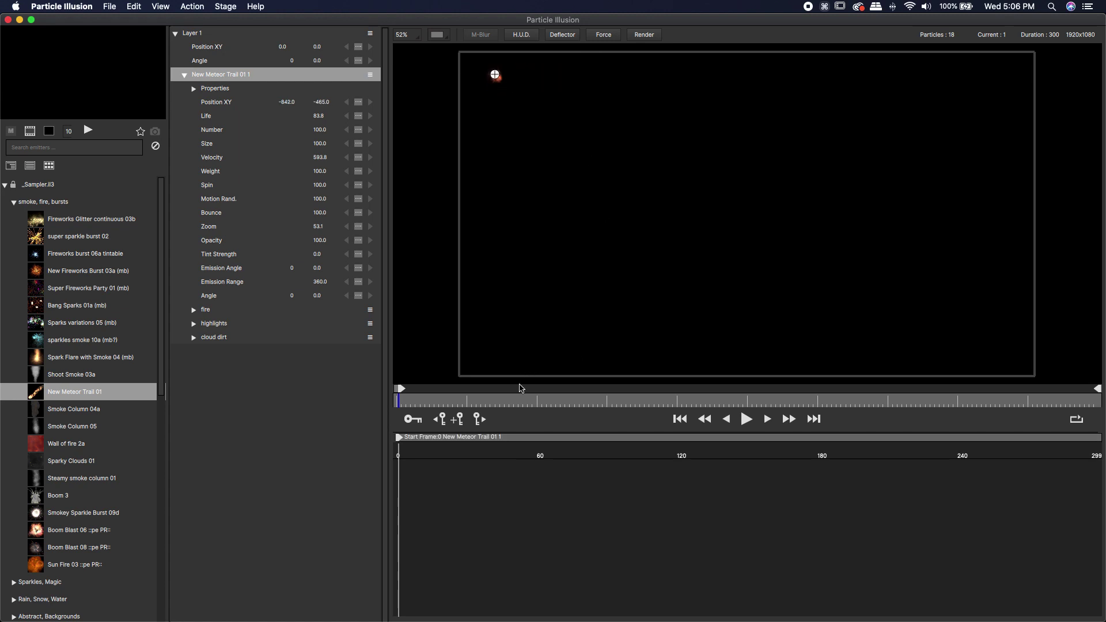
- Enable keyframing, move the meteor to about X 687, Y 388 at frame 299, and play its flight from frame 0
click(408, 420)
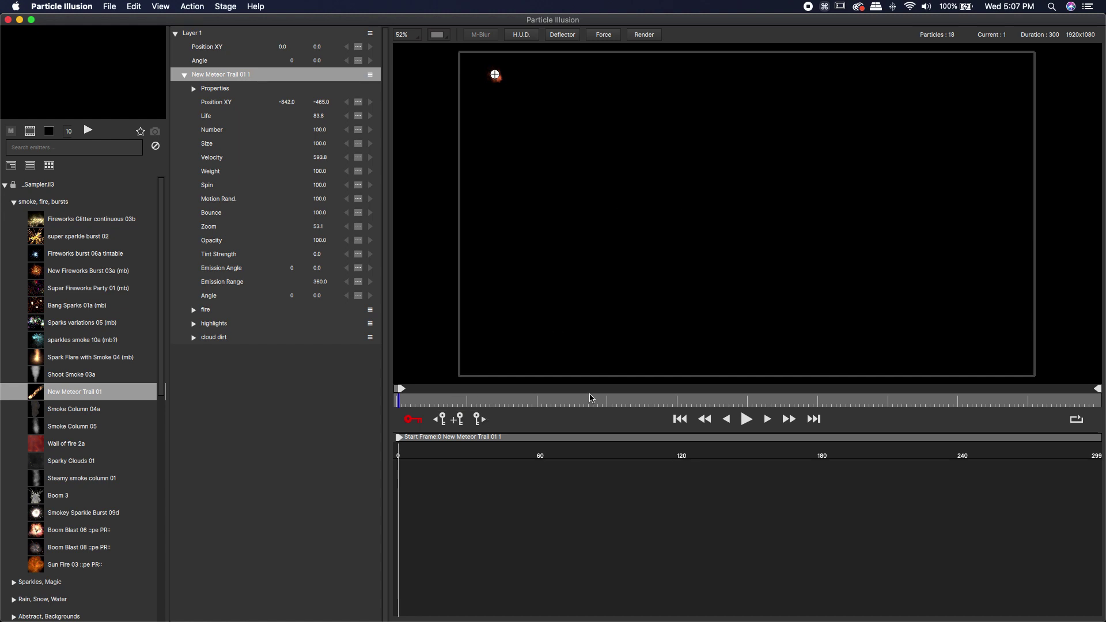
click(692, 403)
drag(692, 403, 1096, 403)
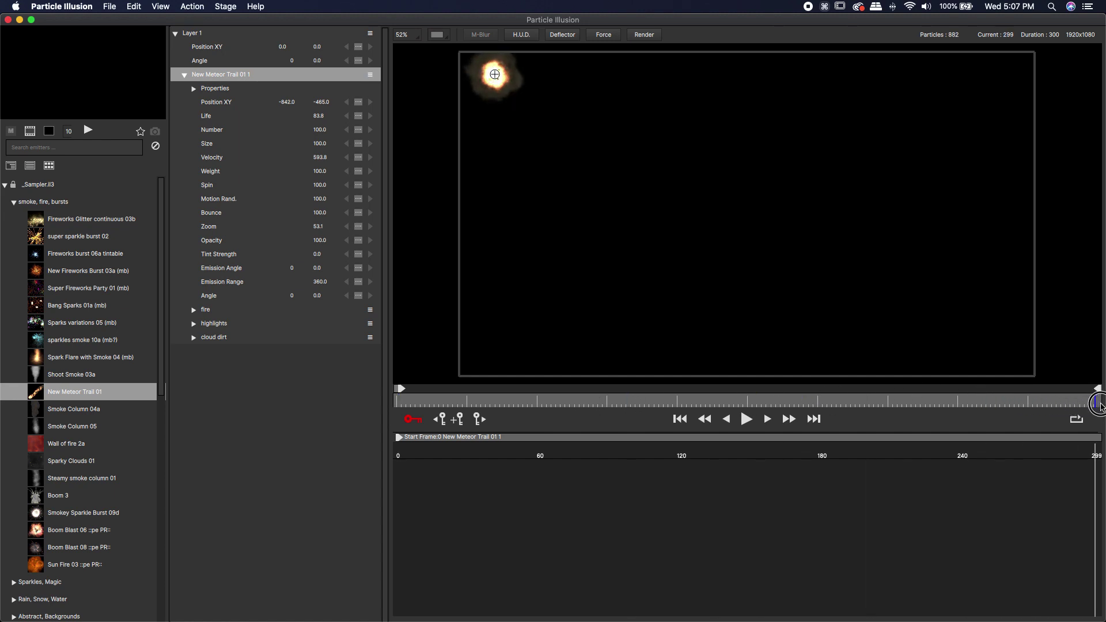
drag(497, 76, 954, 330)
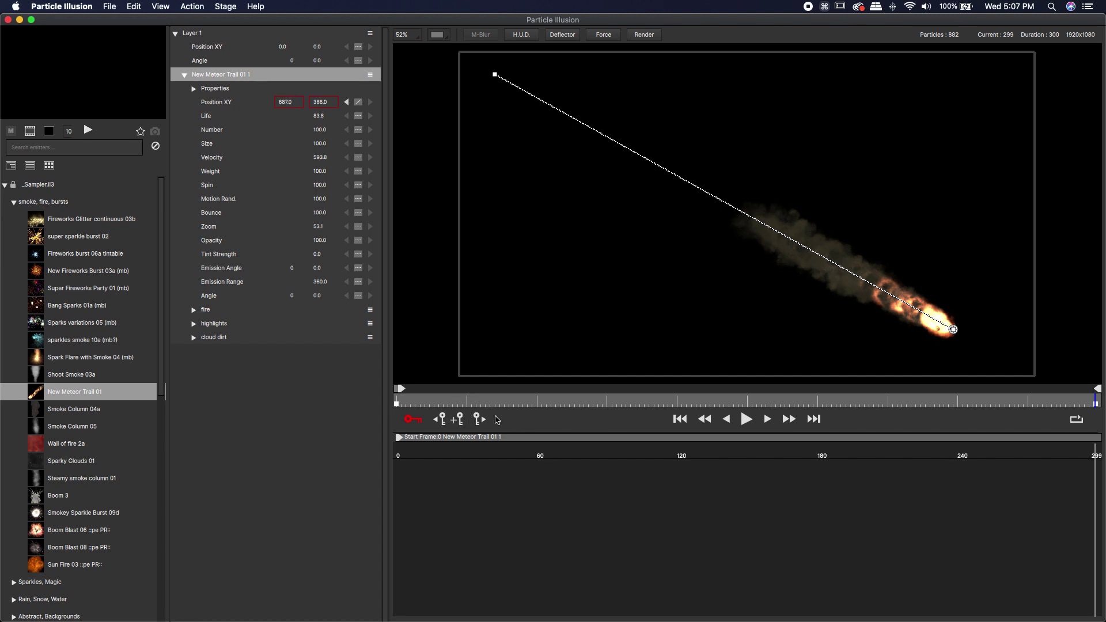
drag(582, 404, 397, 402)
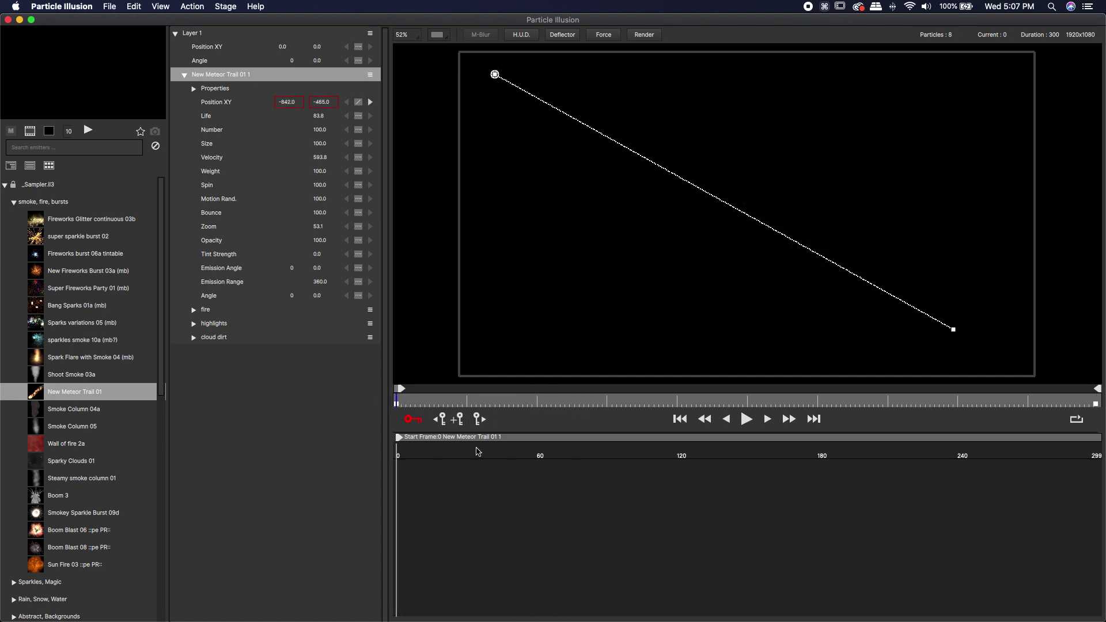
click(746, 420)
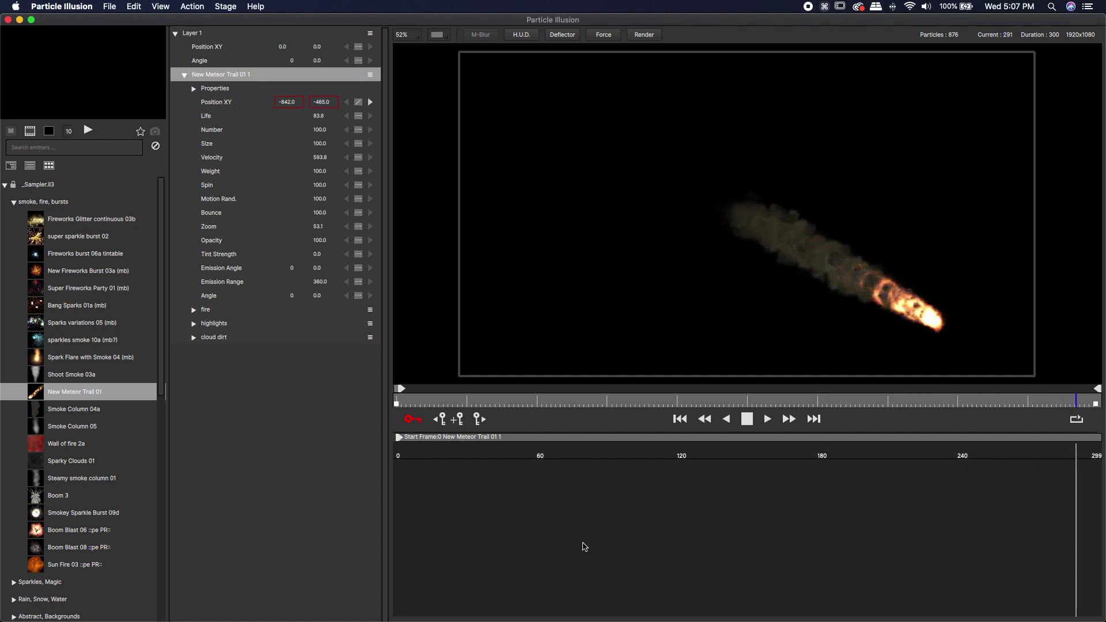
- Stop playback, set the meteor trail's Life to about 578.5 at frame 220, and play the animation from frame 0
key(space)
drag(526, 401, 911, 402)
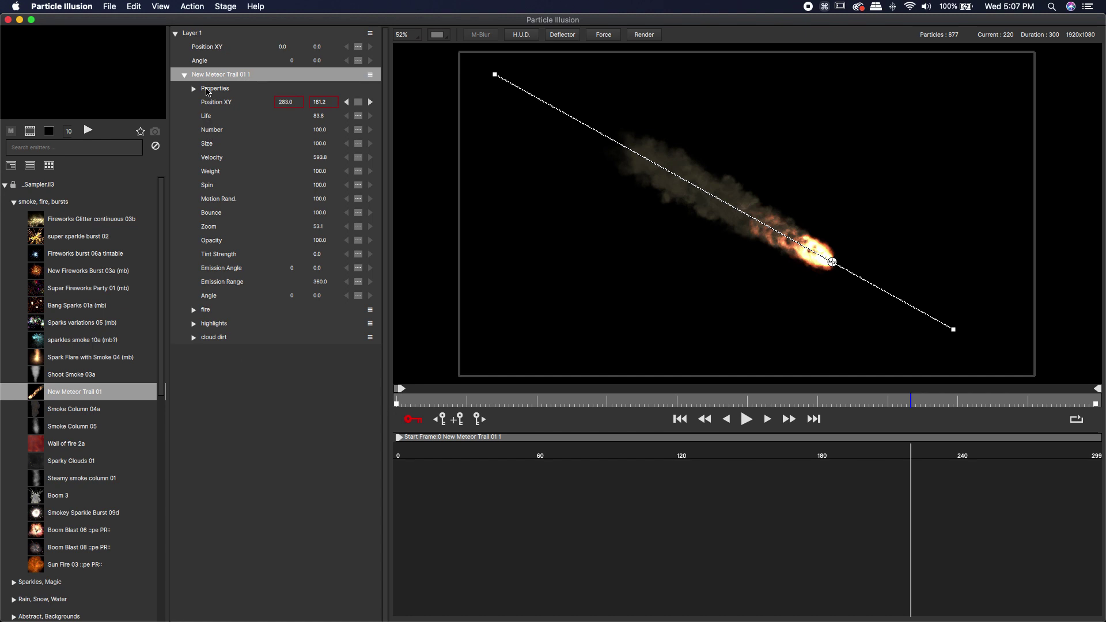
drag(322, 116, 441, 115)
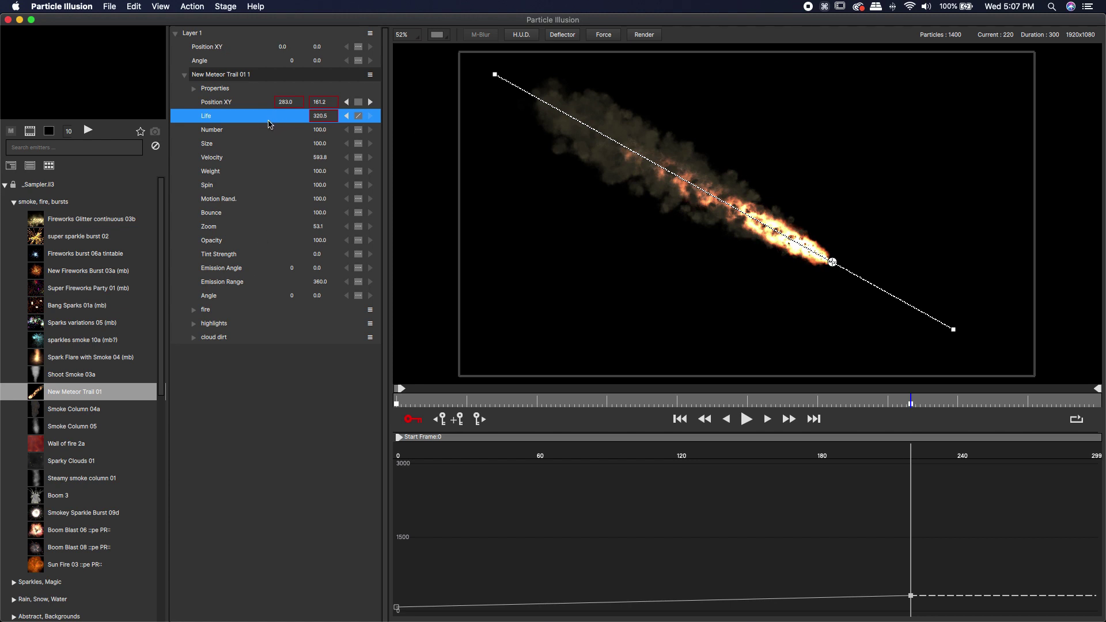
drag(318, 116, 360, 142)
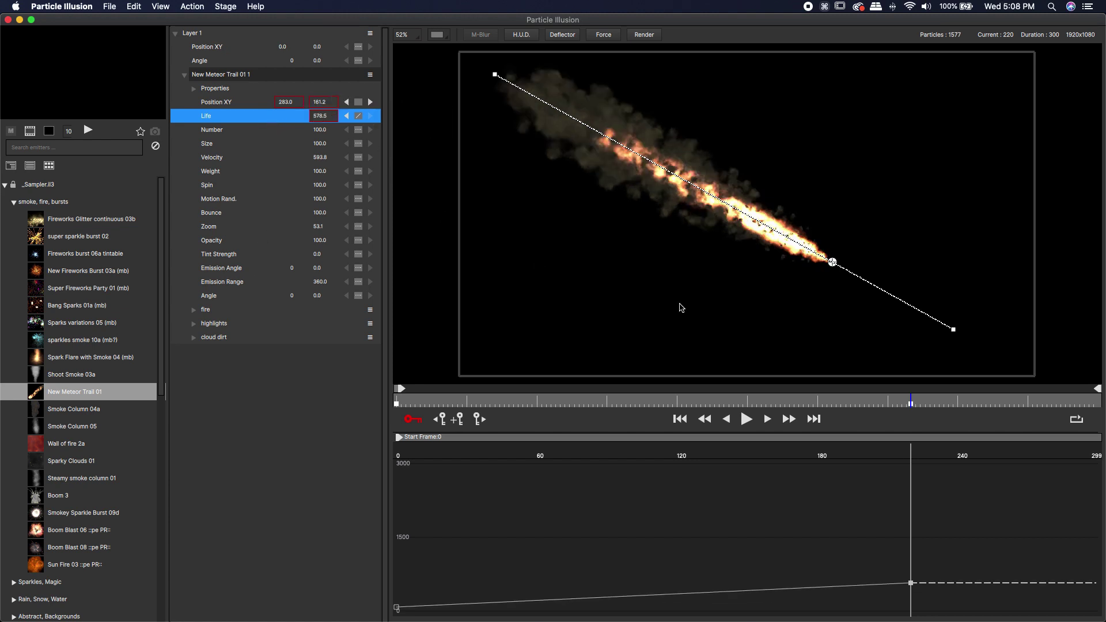
click(397, 402)
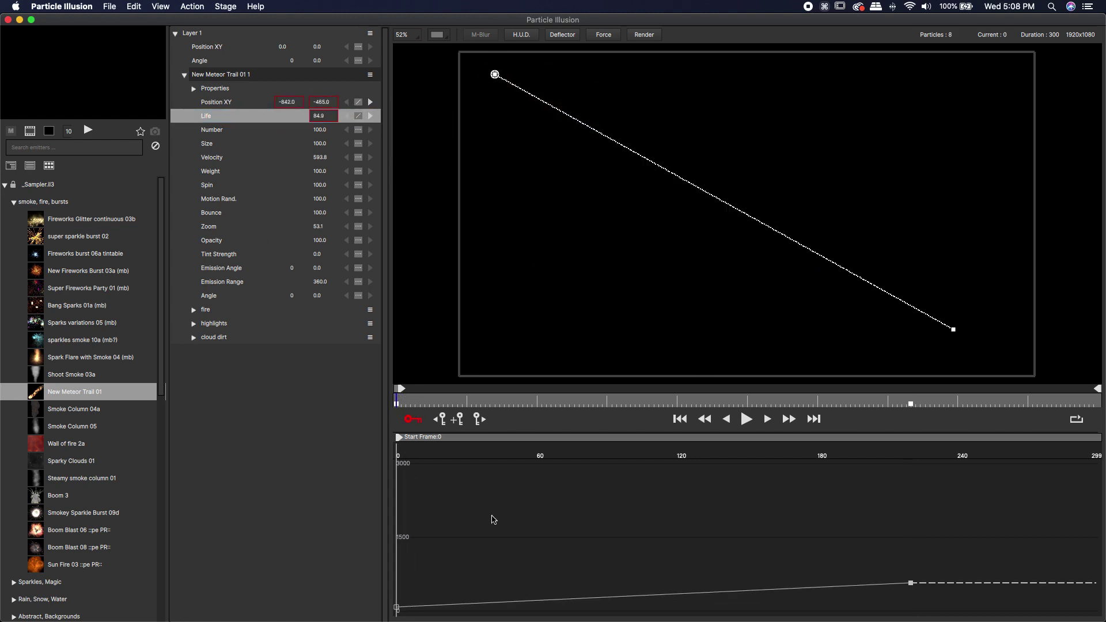
key(space)
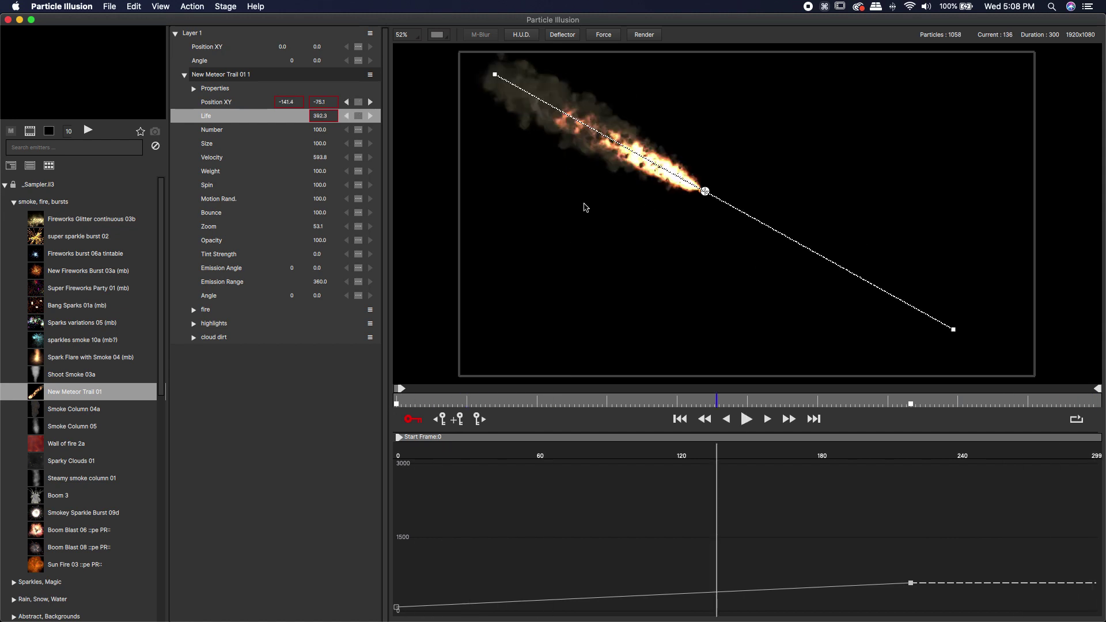
- Preview the meteor composited over a checkerboard, and return the preview background to Composite over Black
click(437, 35)
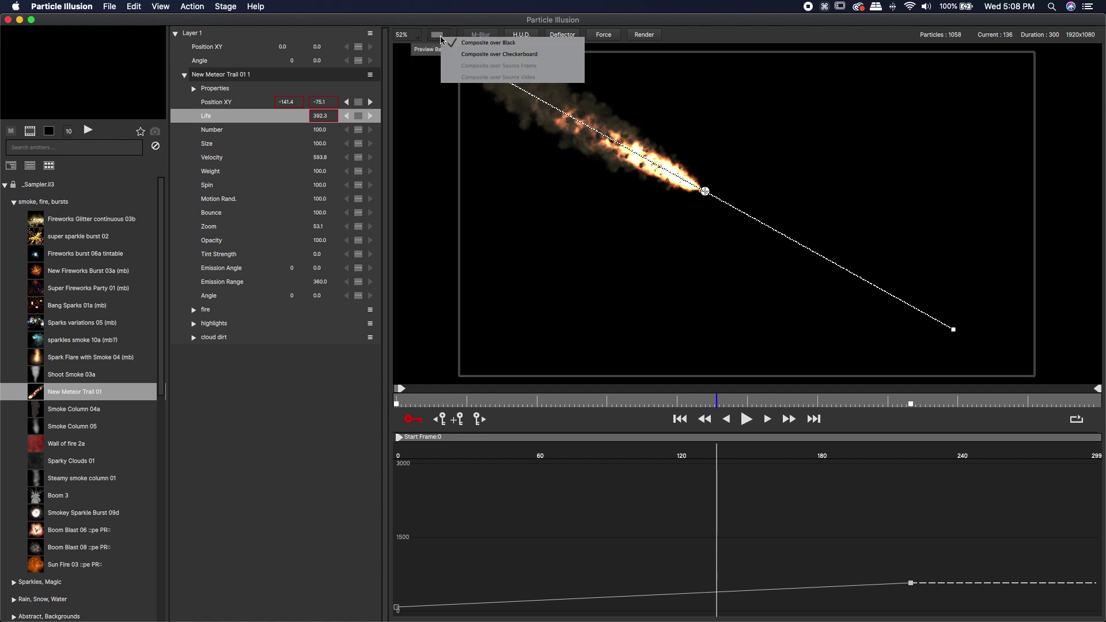
click(488, 53)
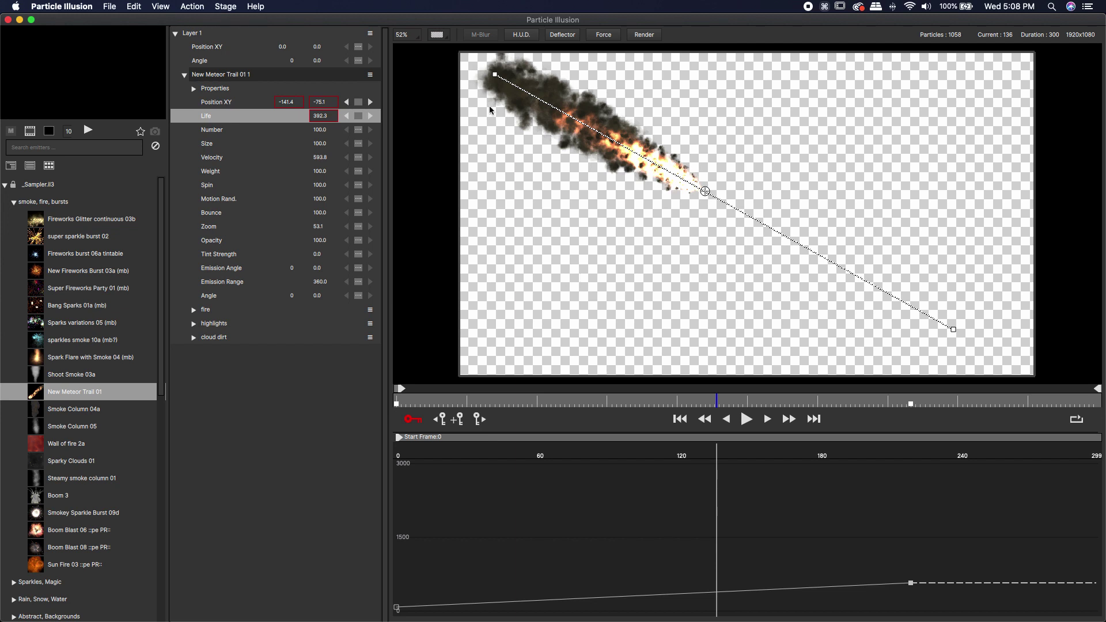
click(437, 34)
click(469, 43)
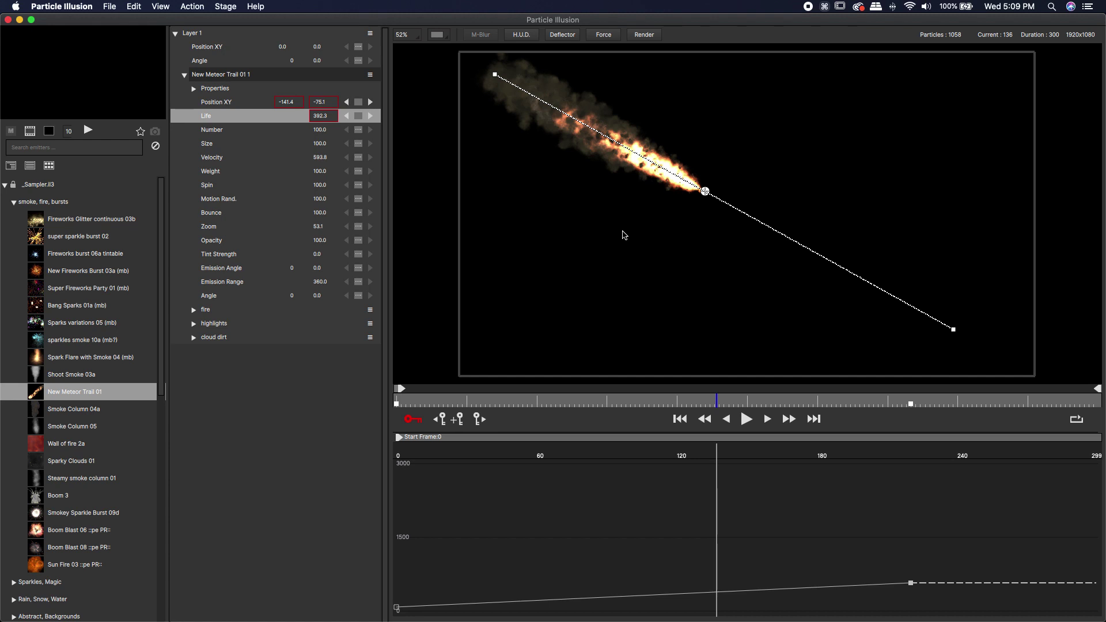
- Open the render settings, name the Desktop output file Meteor, and choose the ProRes 4444 + Straight Alpha preset
click(644, 34)
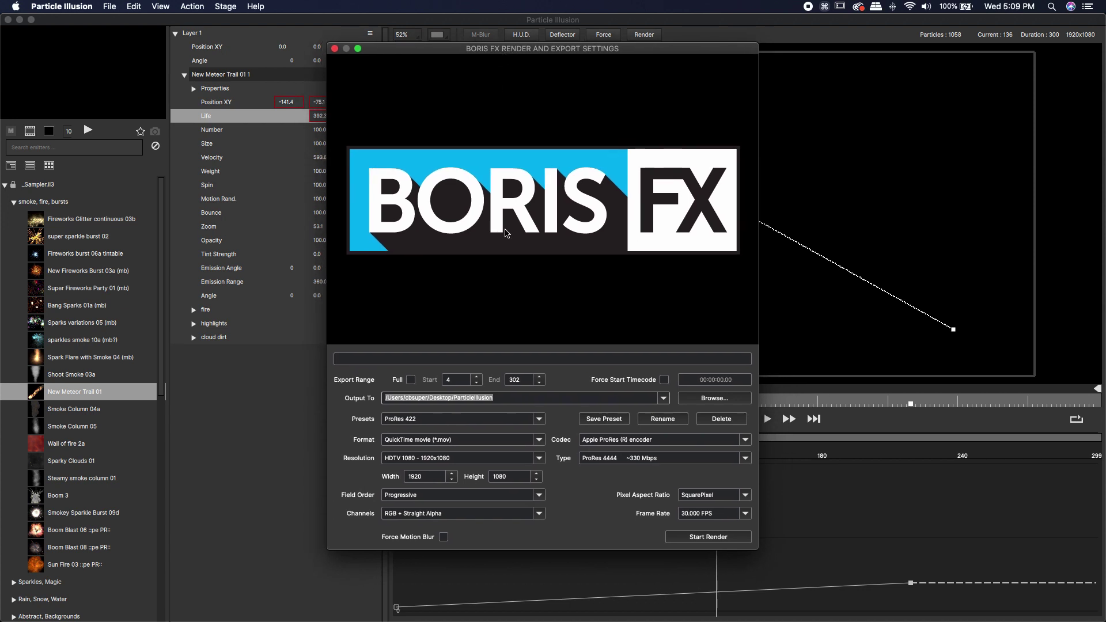
click(514, 398)
double_click(464, 398)
text(Meteo)
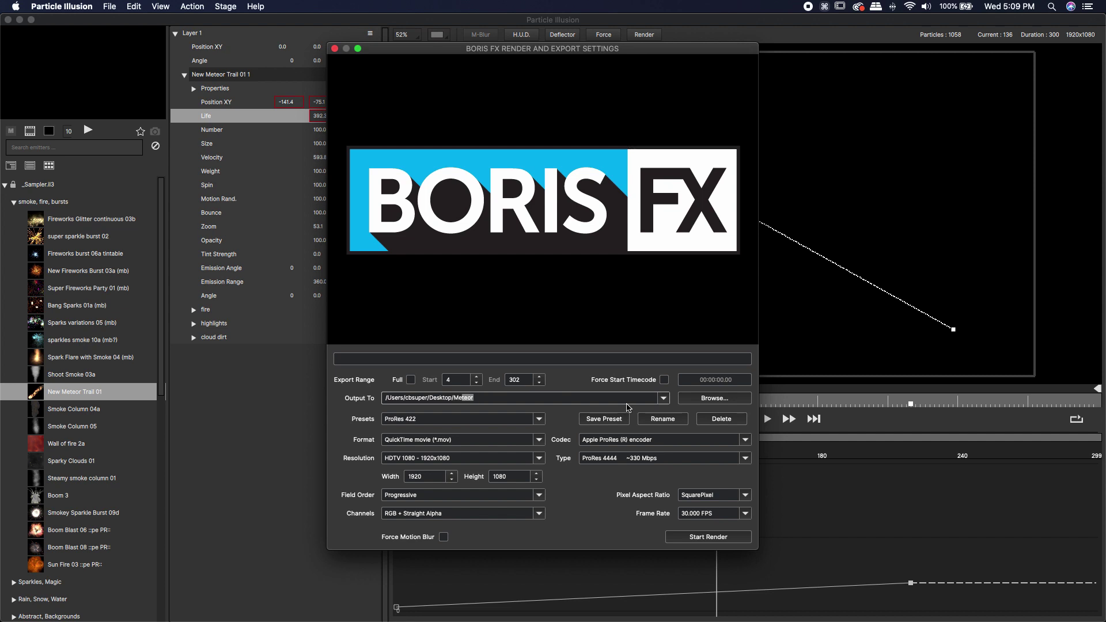
click(442, 420)
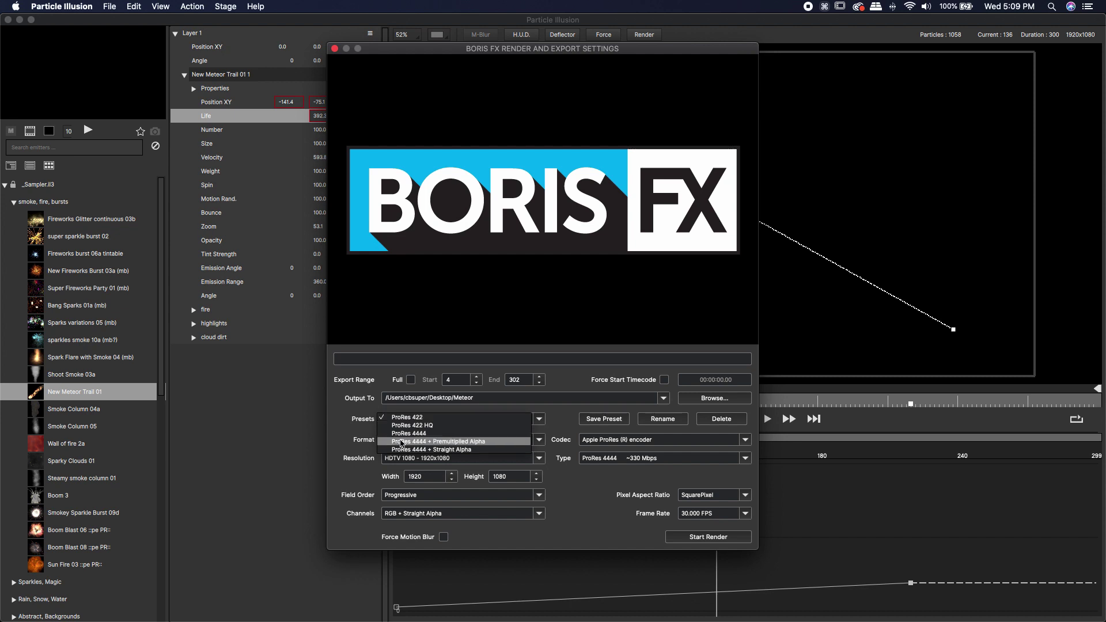
click(440, 450)
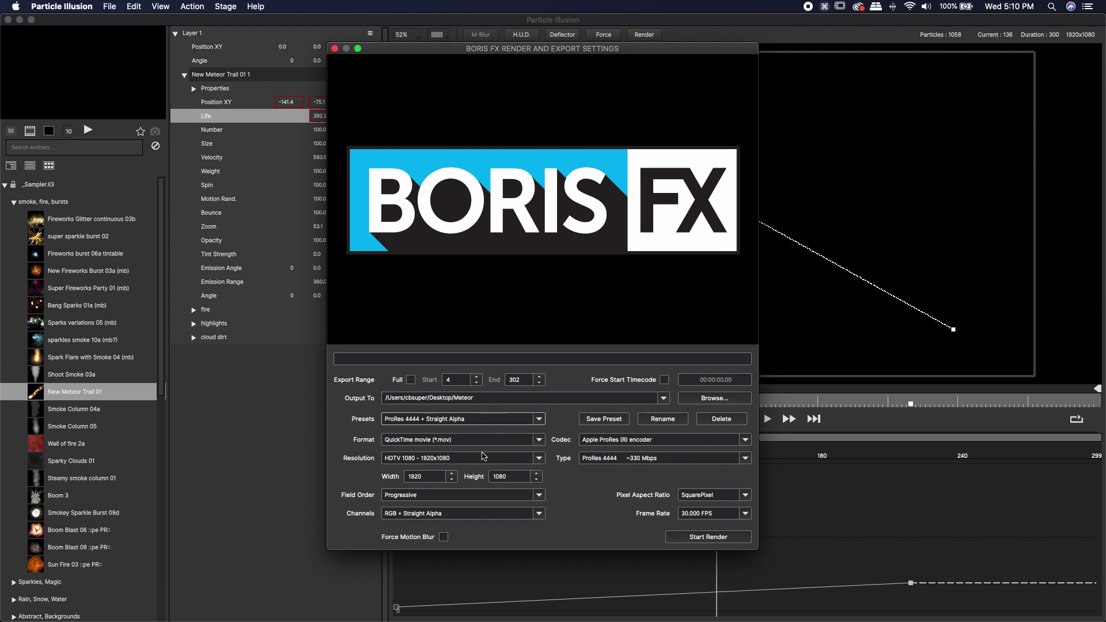
- Keep the HDTV 1080 - 1920x1080 resolution and Apple ProRes encoder, and render the animation, replacing the existing Meteor.mov
click(435, 461)
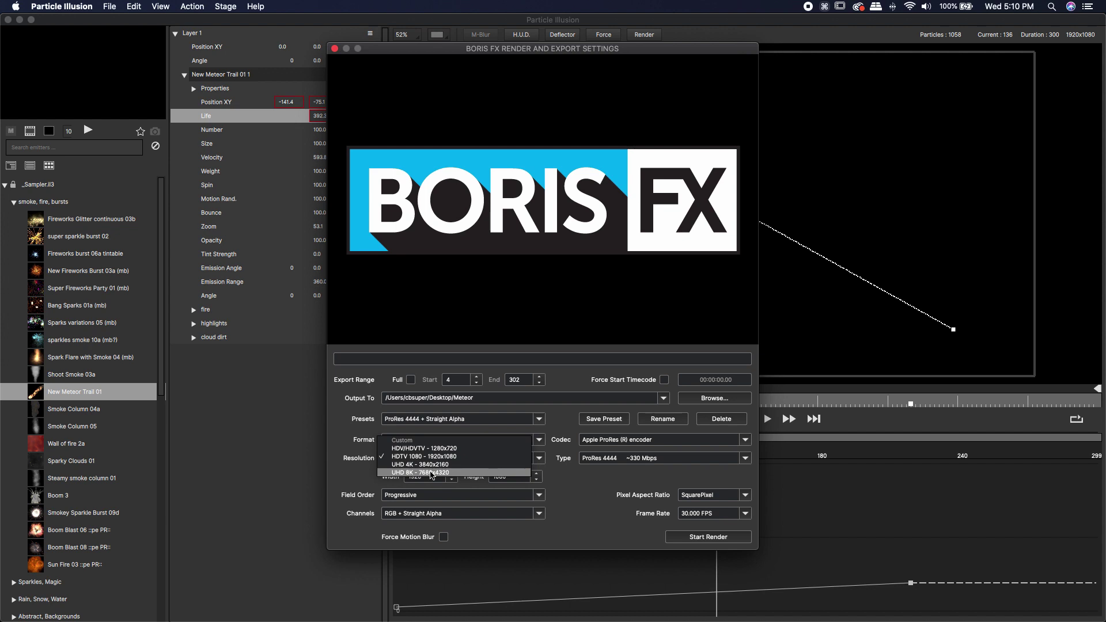
click(415, 457)
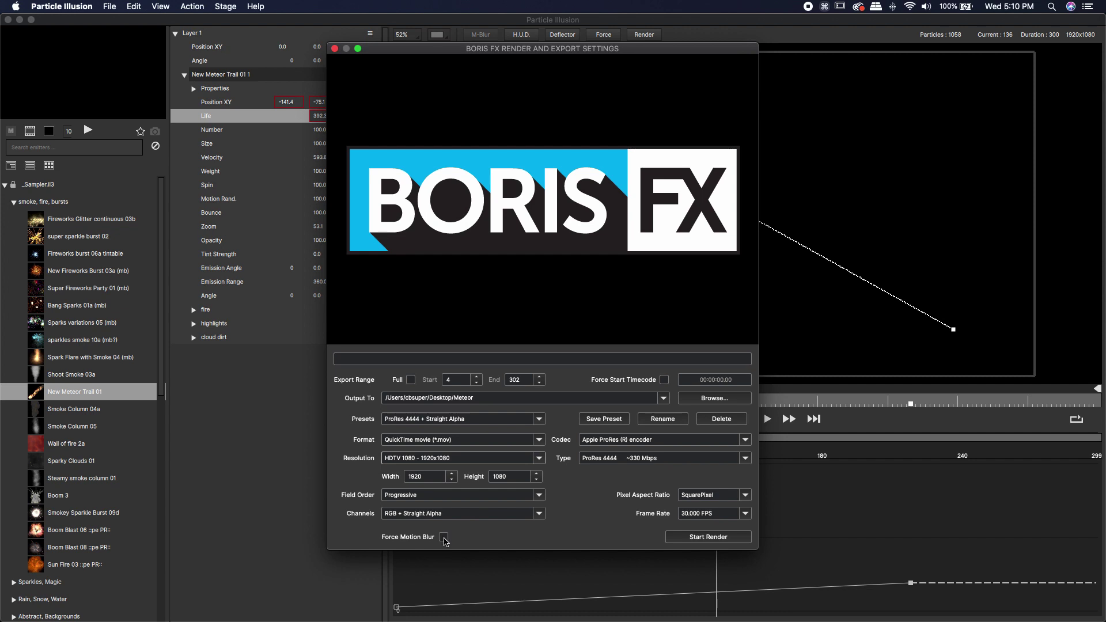
click(605, 440)
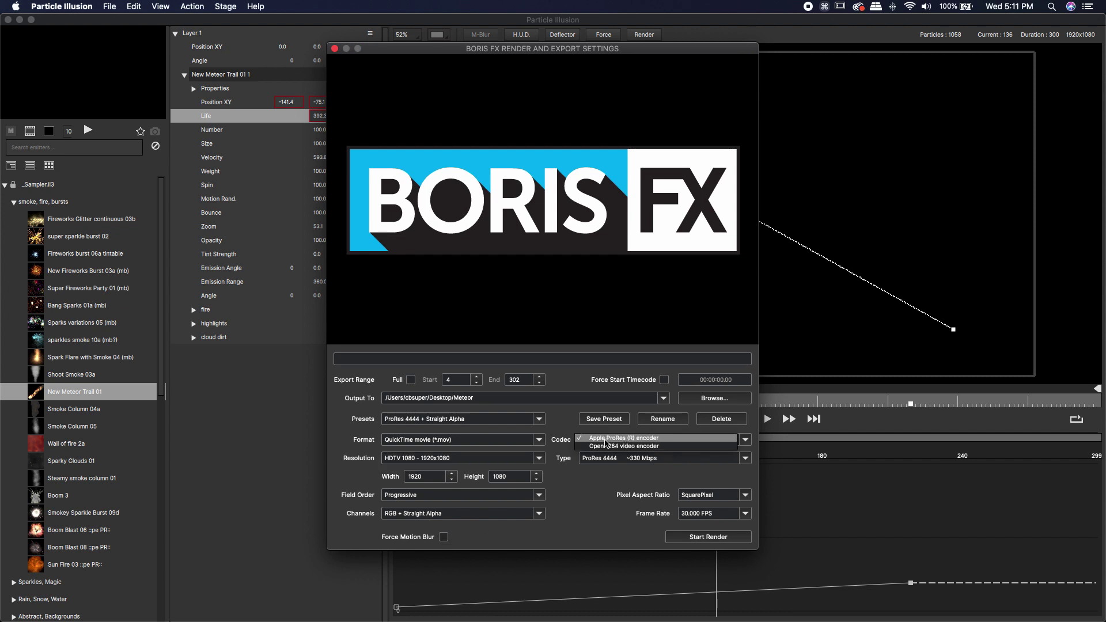
click(606, 439)
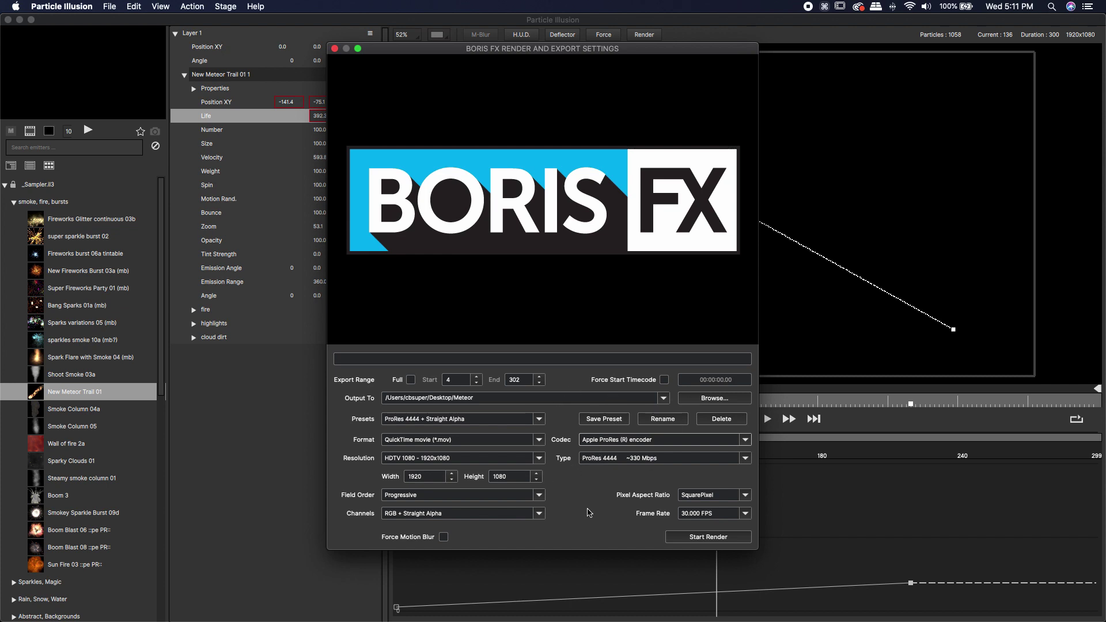
click(691, 534)
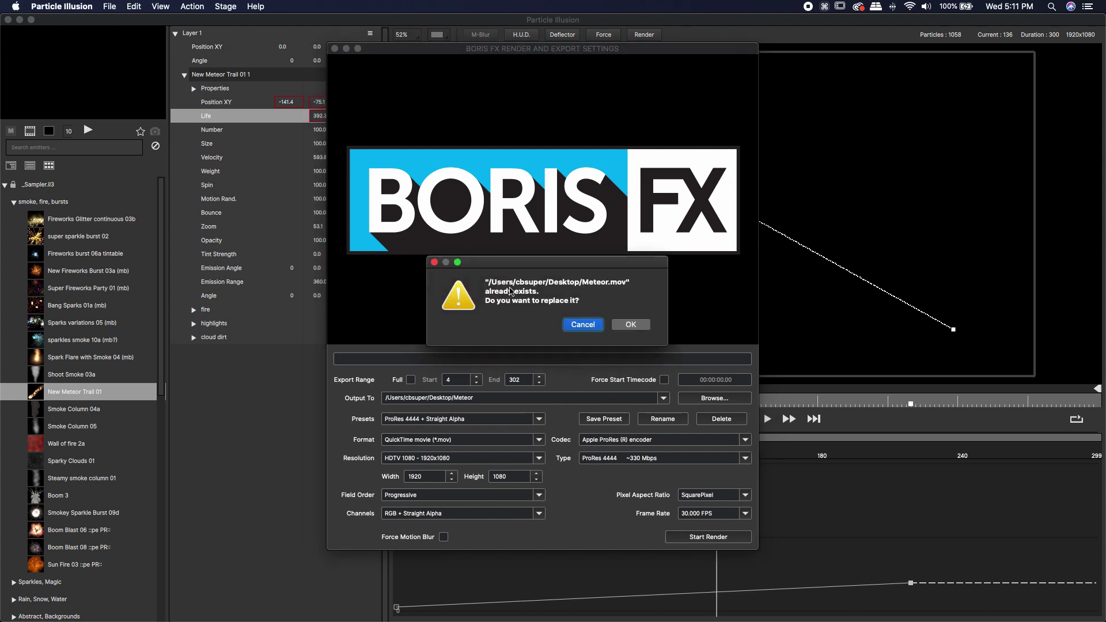
click(630, 326)
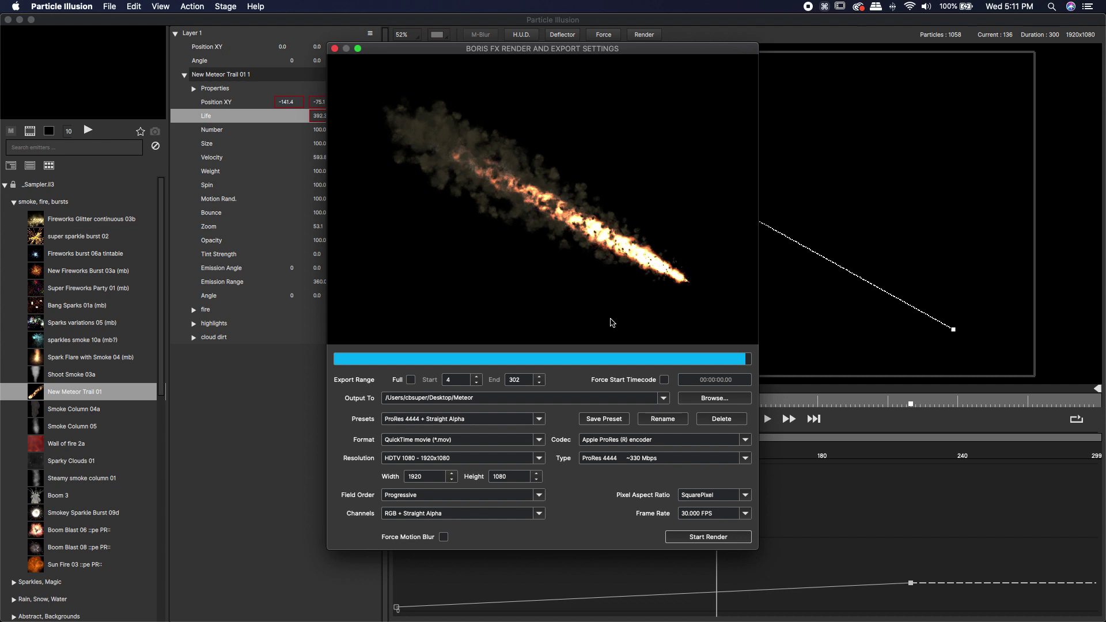
- Switch to DaVinci Resolve, import Meteor.mov, and place it on a new video track above the start of the mountains clip
click(20, 20)
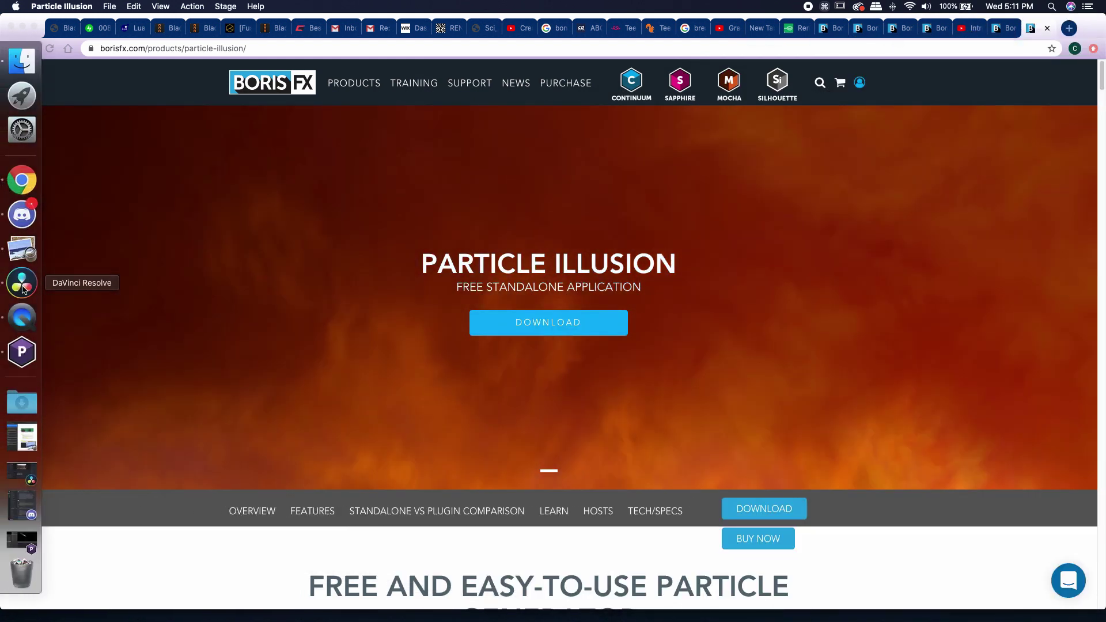
click(18, 283)
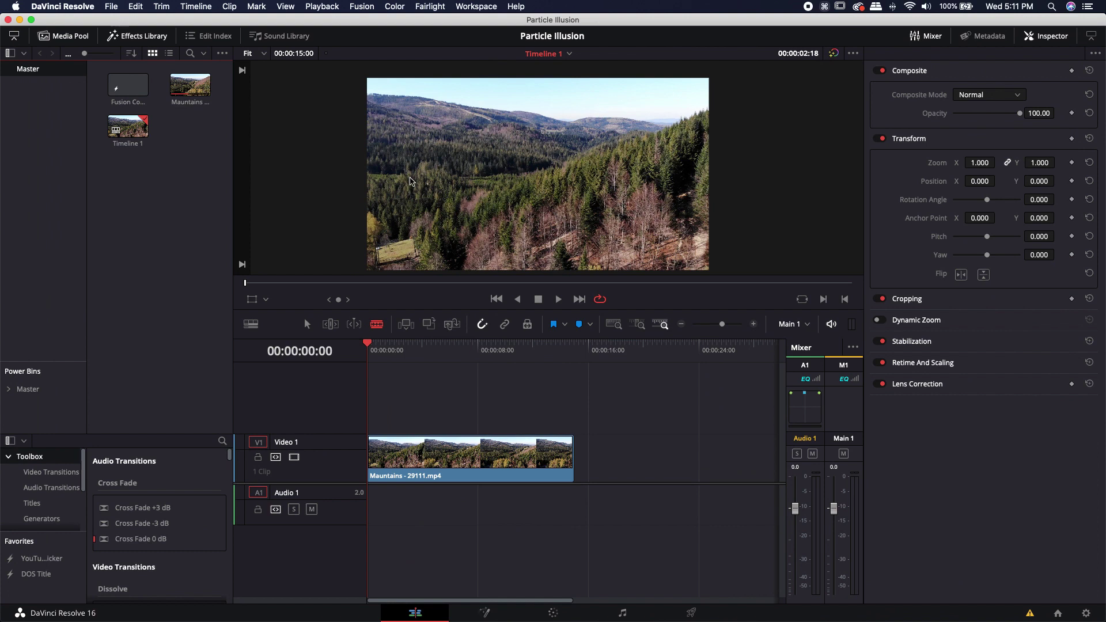
right_click(182, 133)
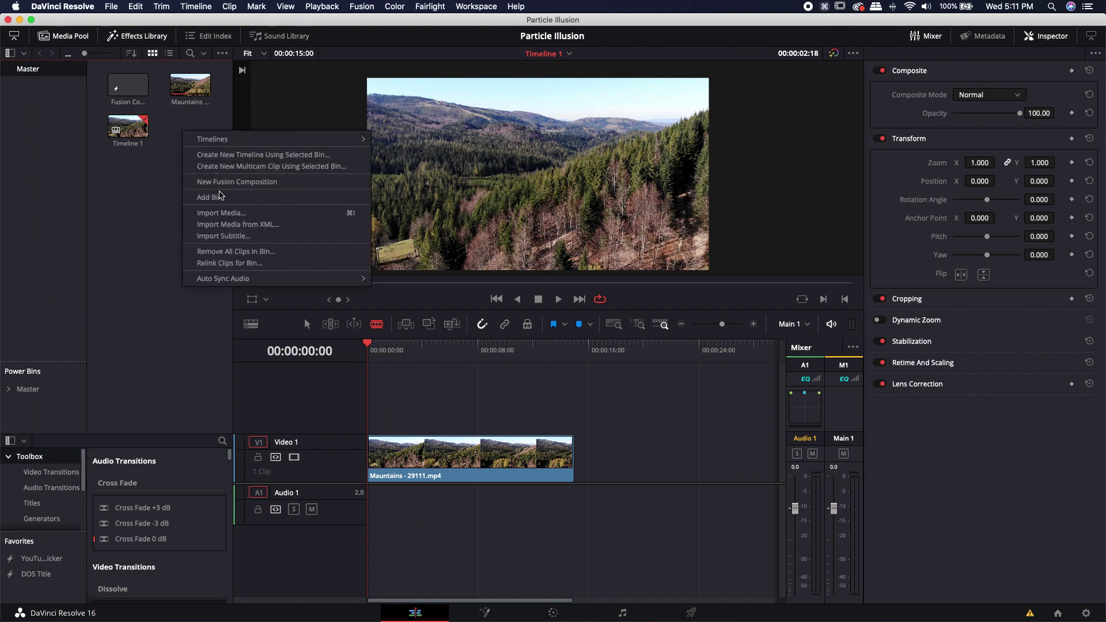
click(226, 212)
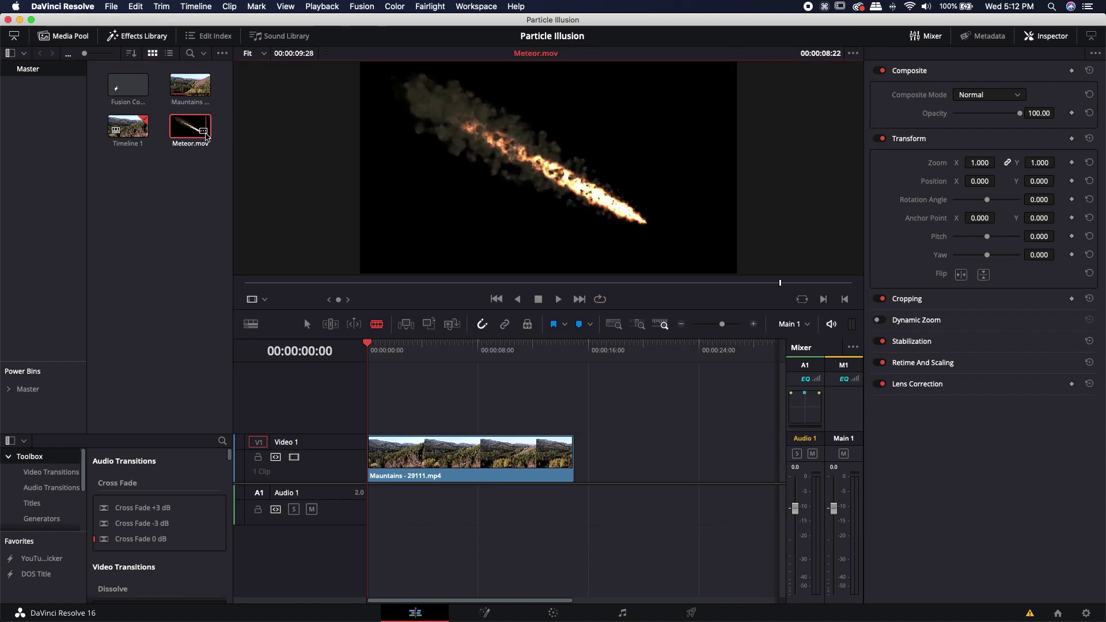
drag(202, 134, 401, 384)
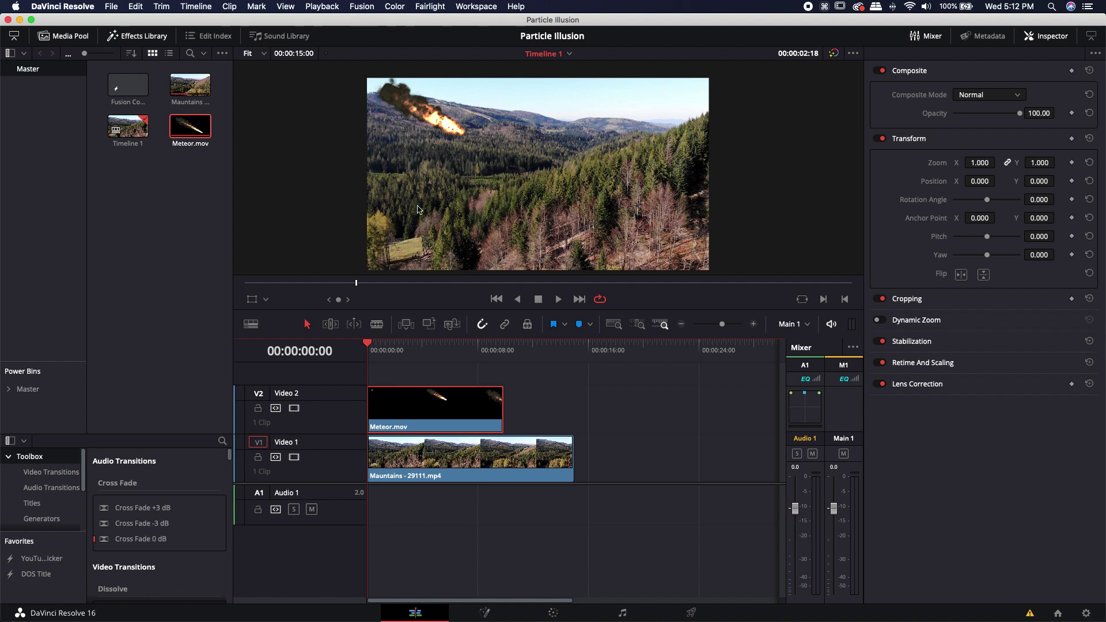
- Examine the meteor over the mountain footage up close and play the timeline from the beginning
scroll(411, 102, up, 5)
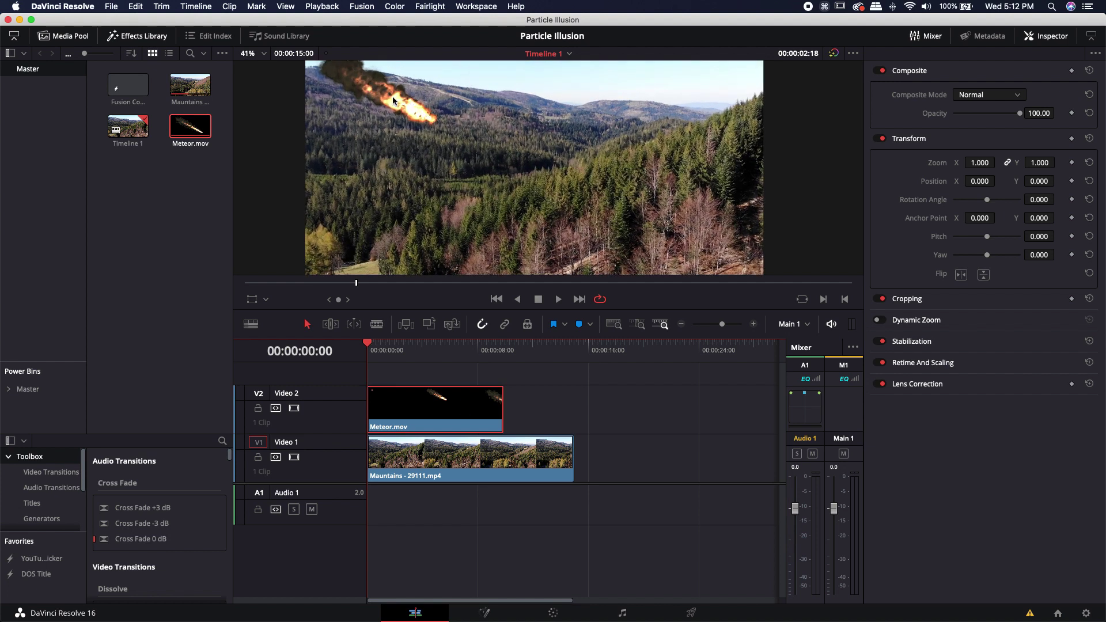
scroll(468, 143, up, 2)
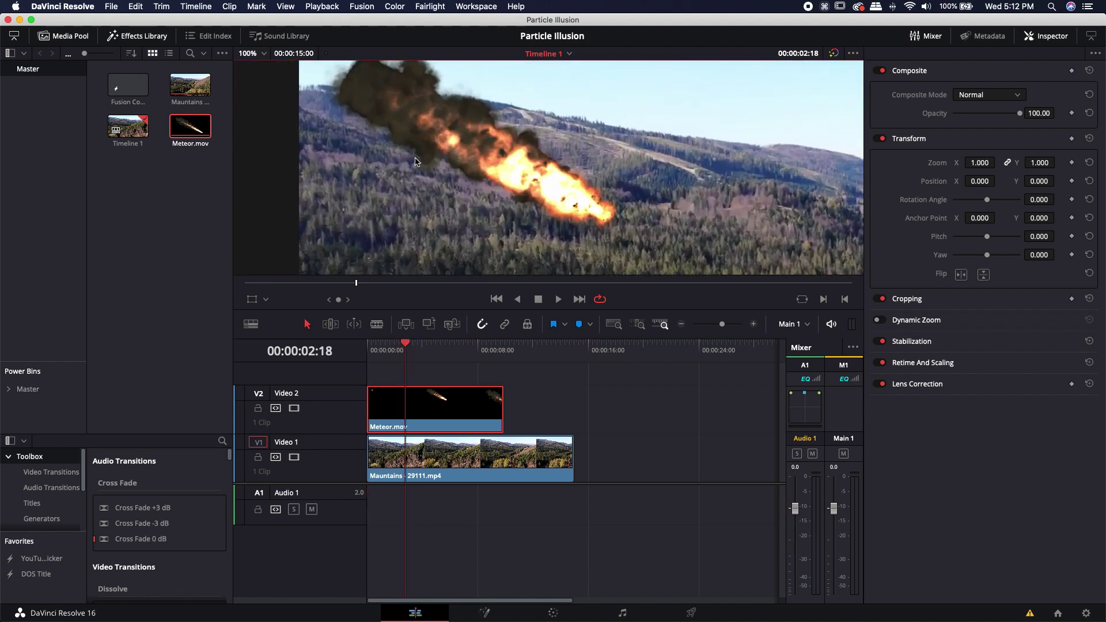
scroll(420, 152, down, 6)
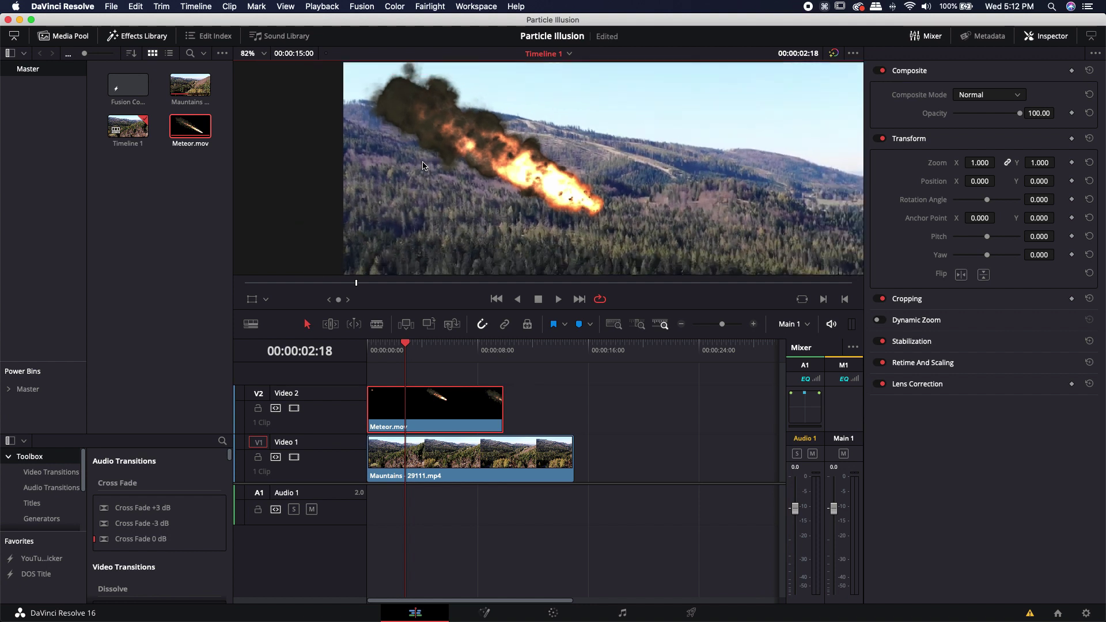
scroll(513, 191, down, 1)
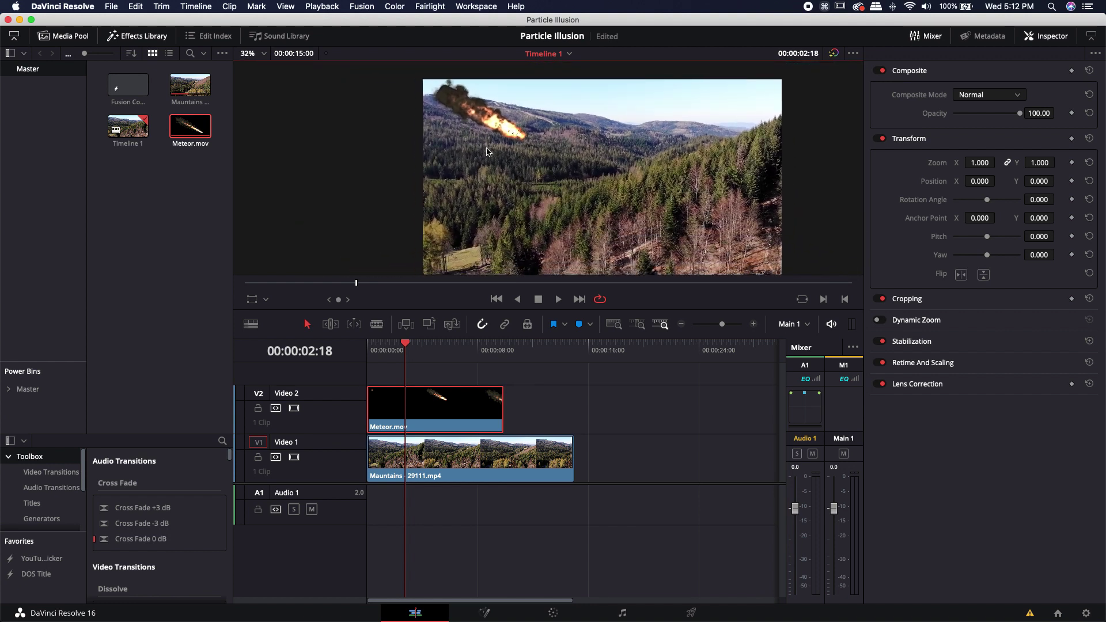
key(Home)
key(space)
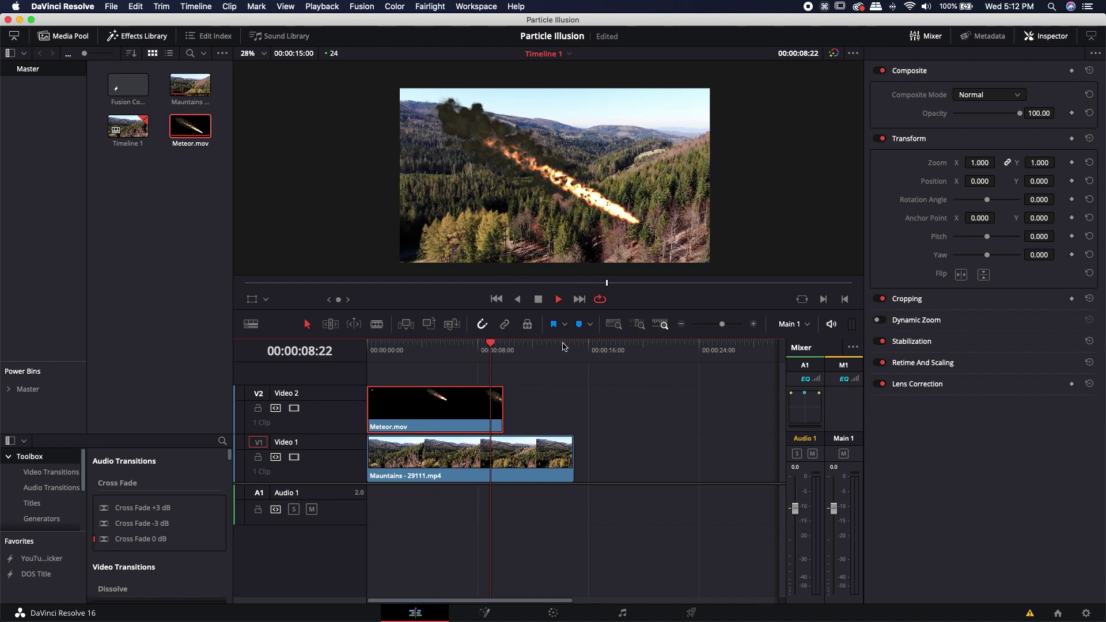
key(space)
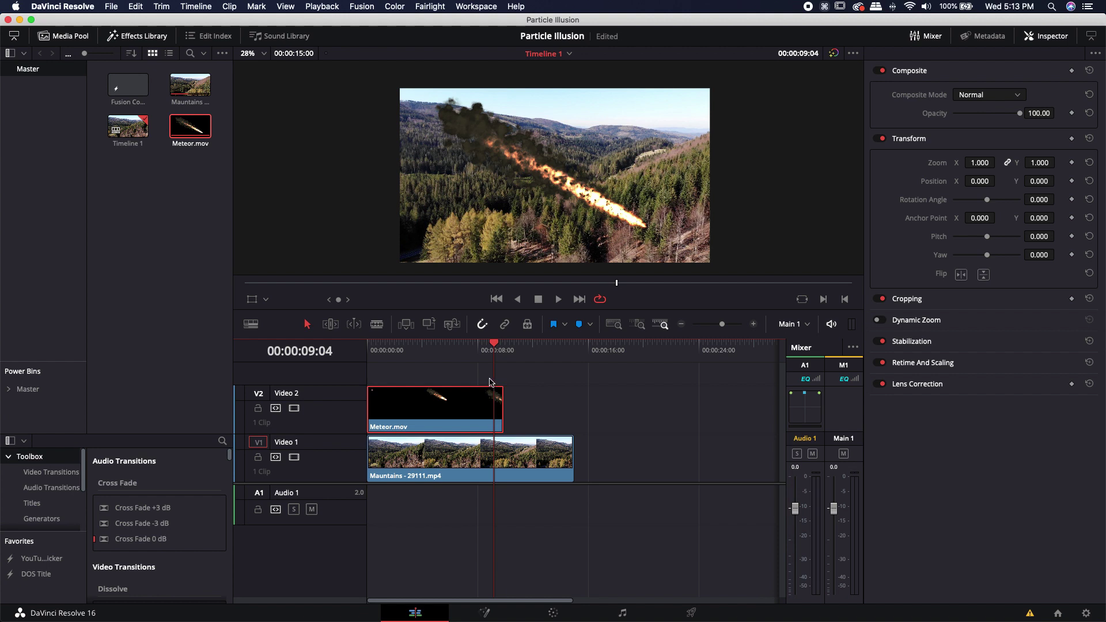
- Open the meteor clip in Fusion at about 00:00:04:15, load MediaIn1 into a viewer, and play its alpha channel
drag(494, 343, 432, 344)
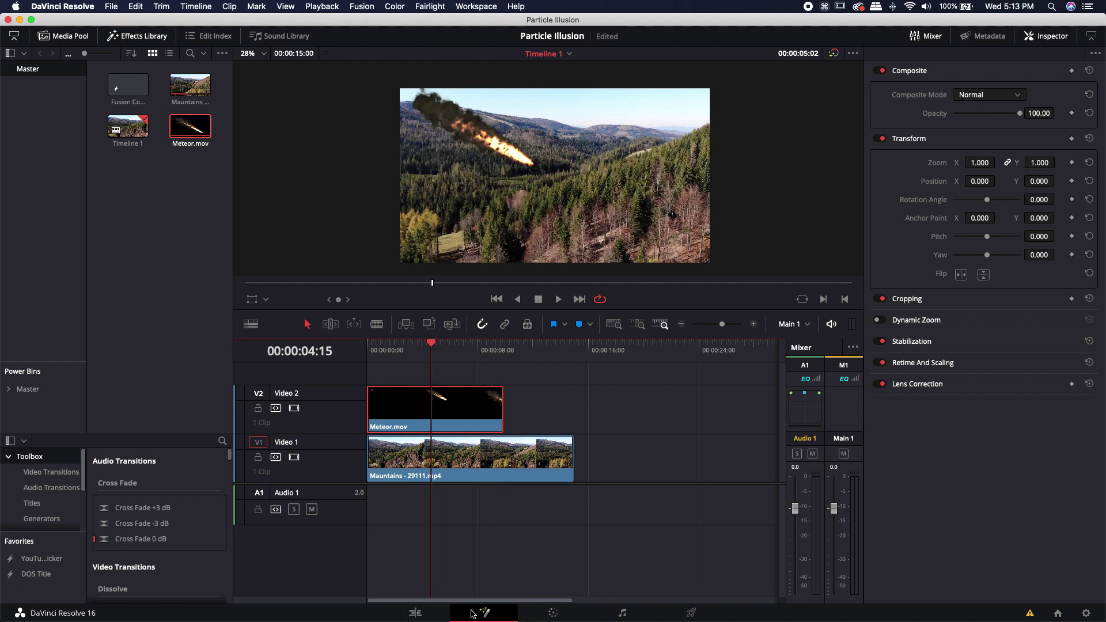
key(shift+5)
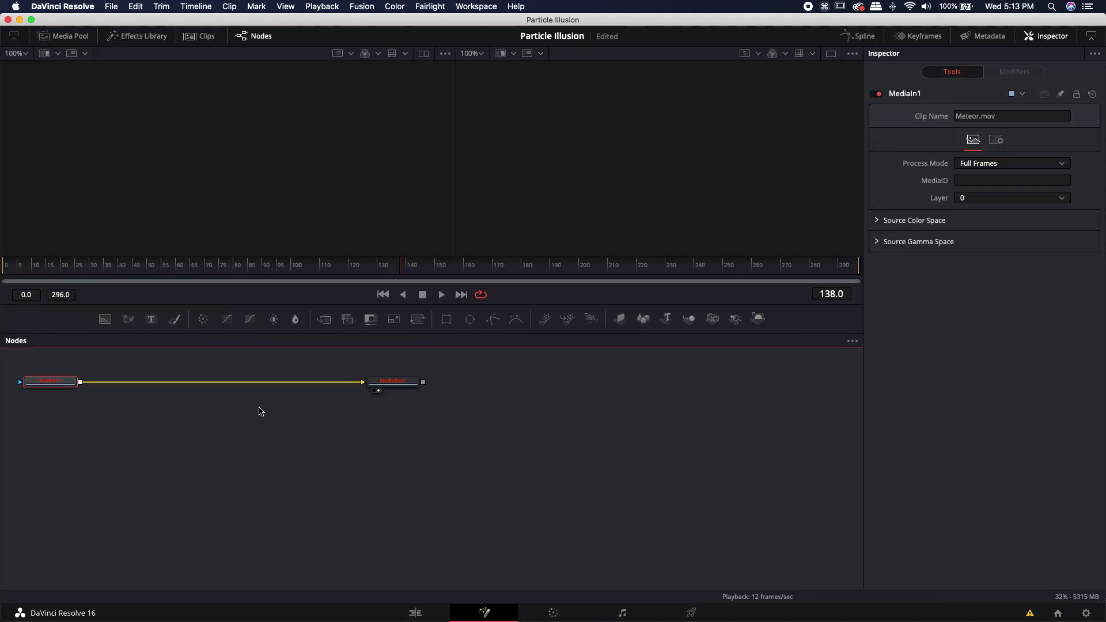
drag(238, 420, 264, 175)
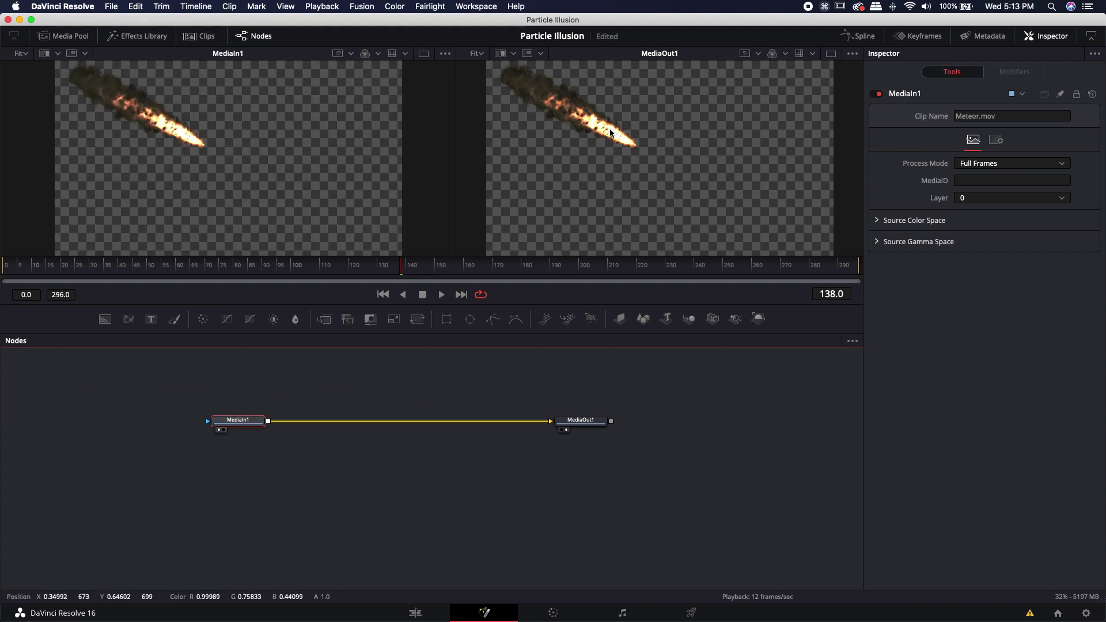
click(365, 54)
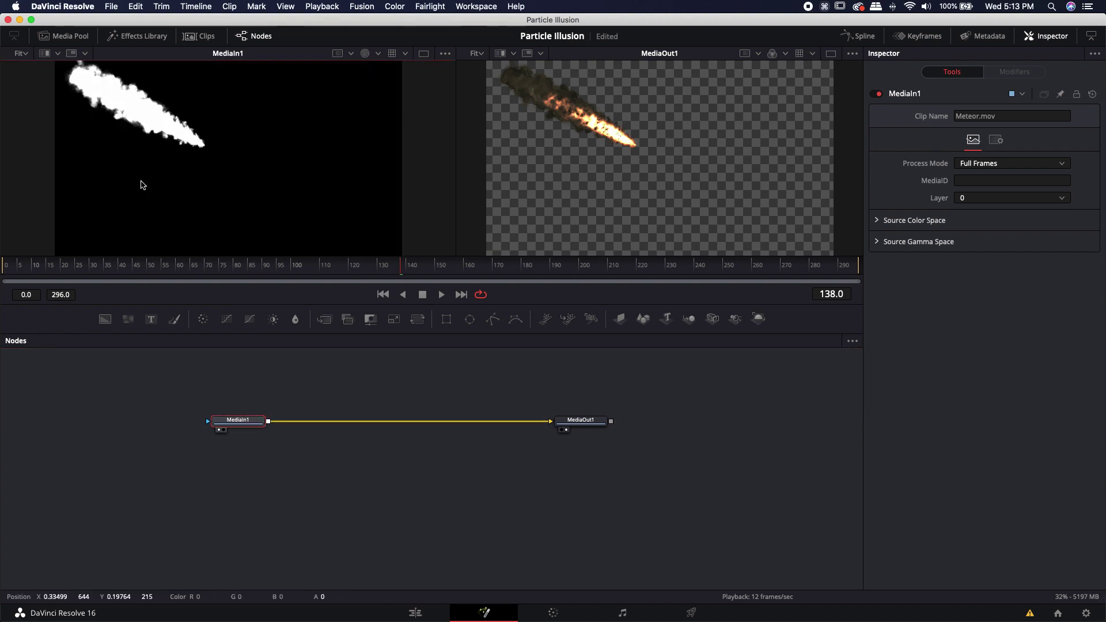
key(space)
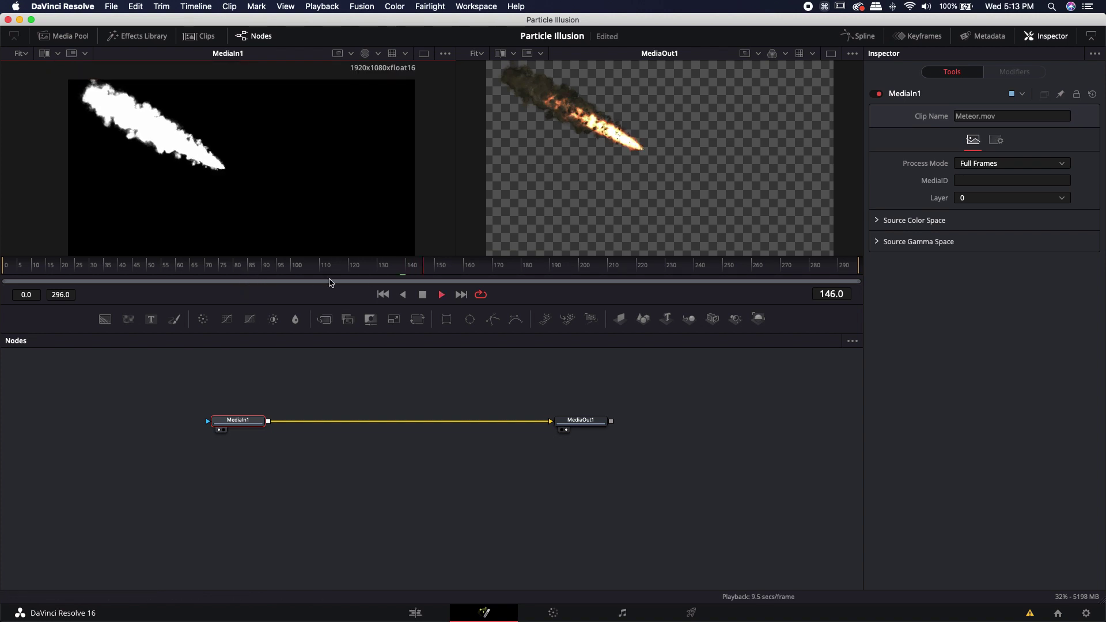
click(170, 266)
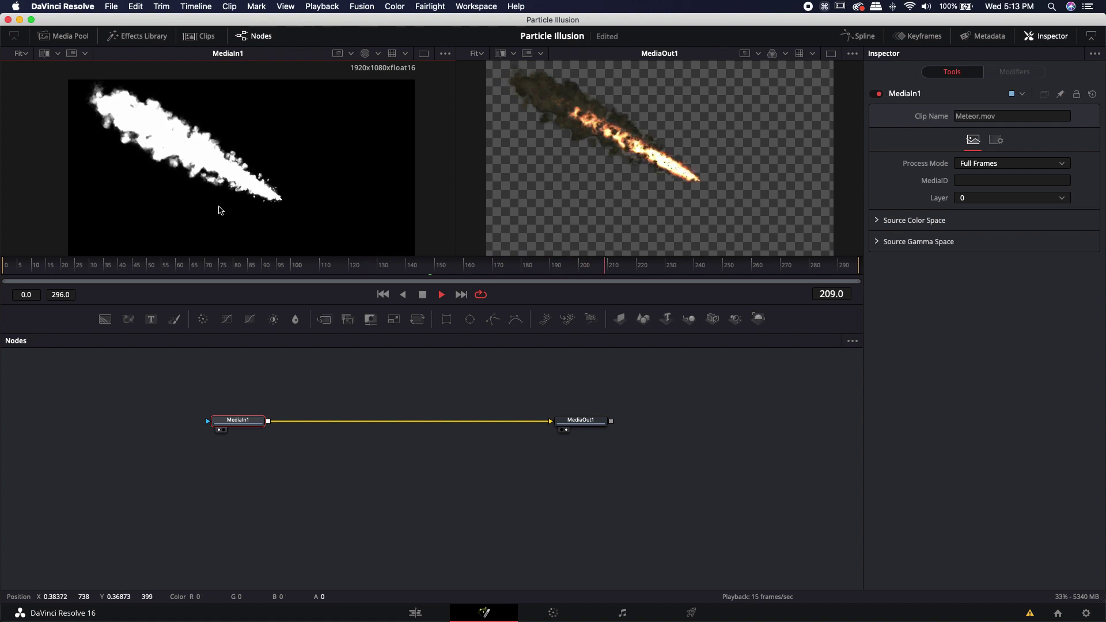
- Insert a Color Corrector after MediaIn1 to inspect its Pre-Divide / Post-Multiply option, and delete the node again
key(space)
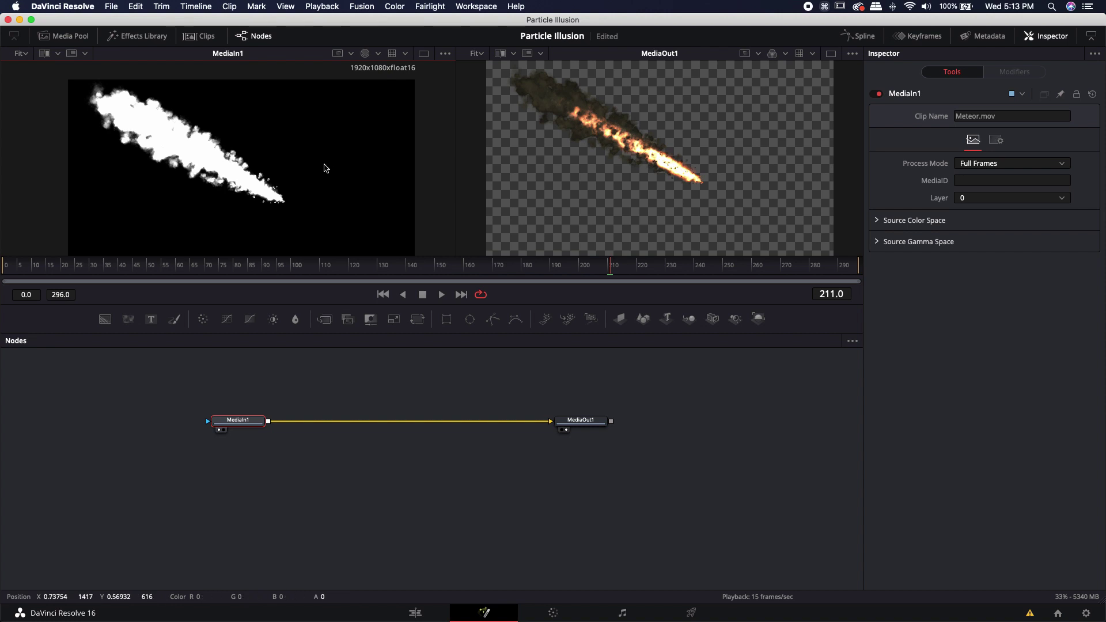
click(387, 376)
key(shift+space)
text(cc)
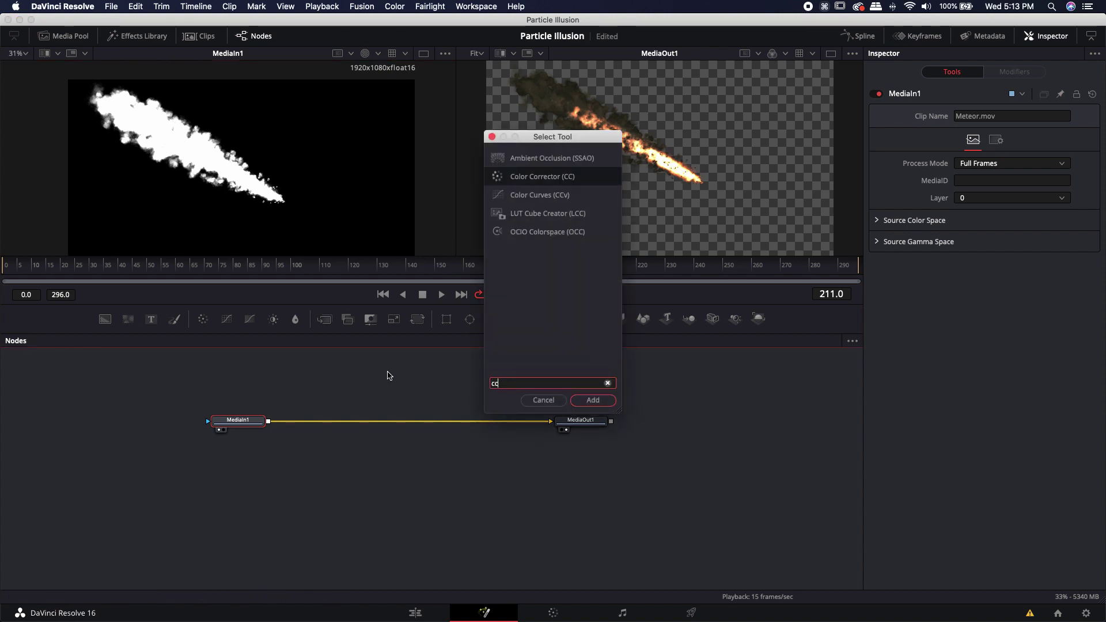
key(Return)
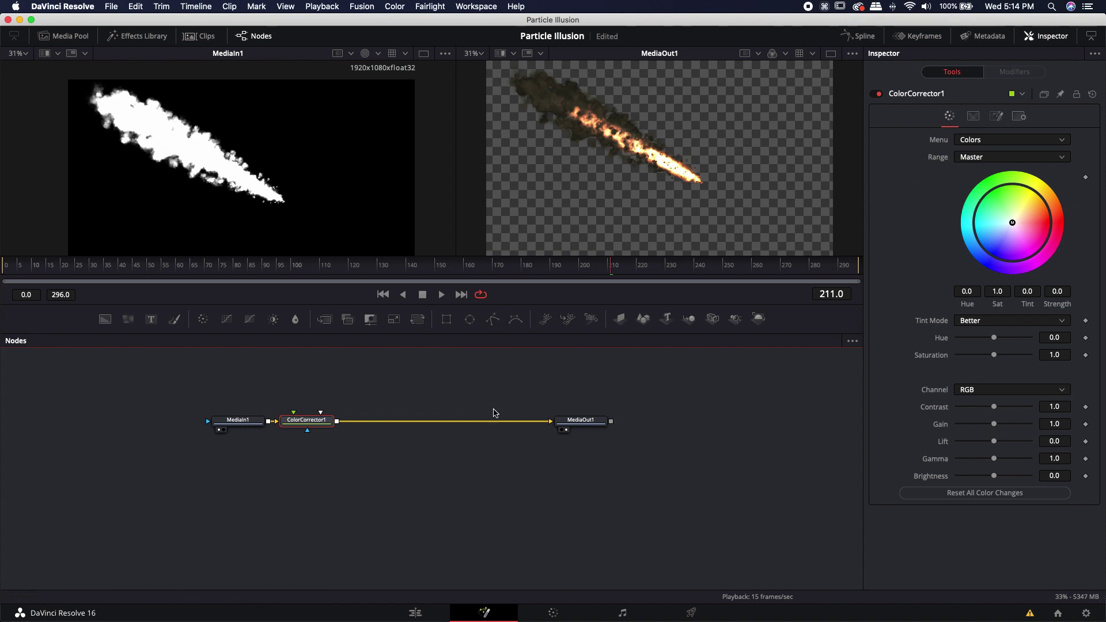
click(997, 117)
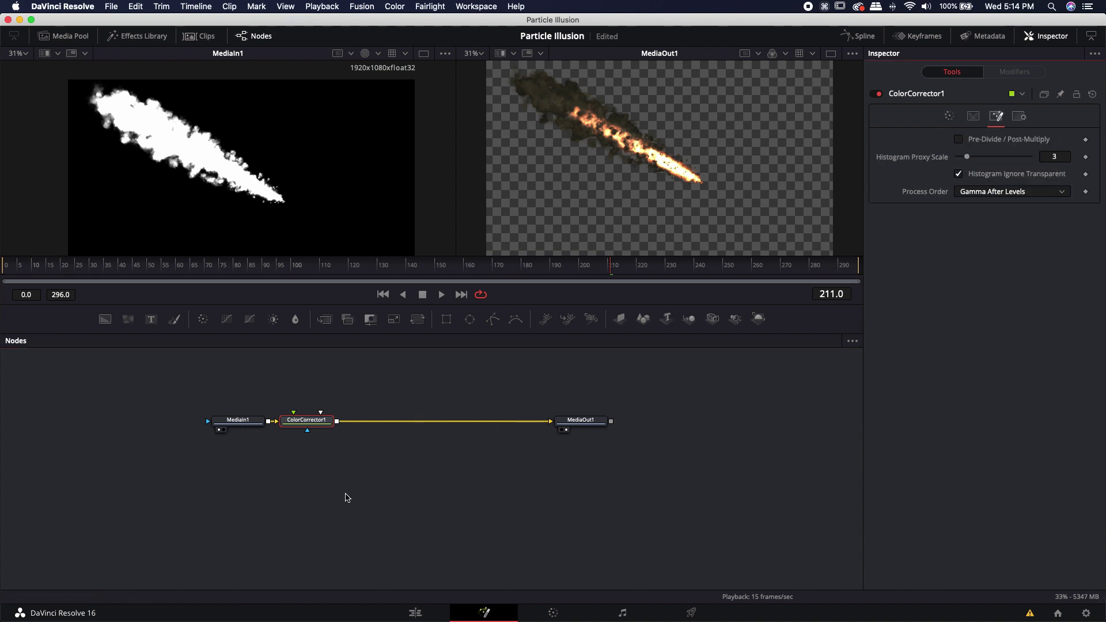
drag(346, 496, 297, 384)
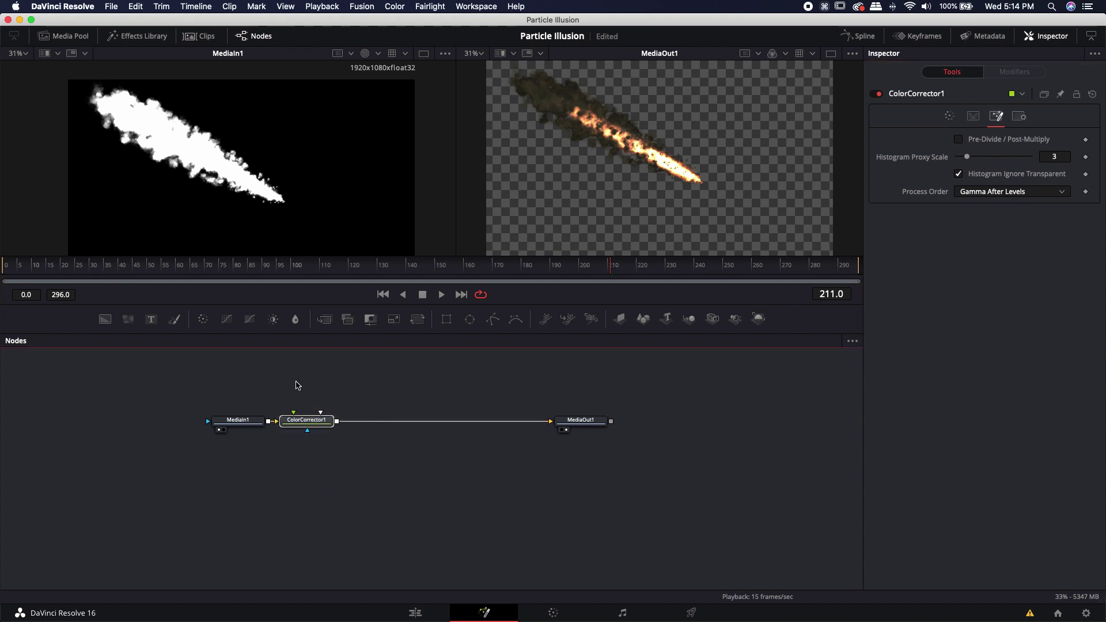
key(Delete)
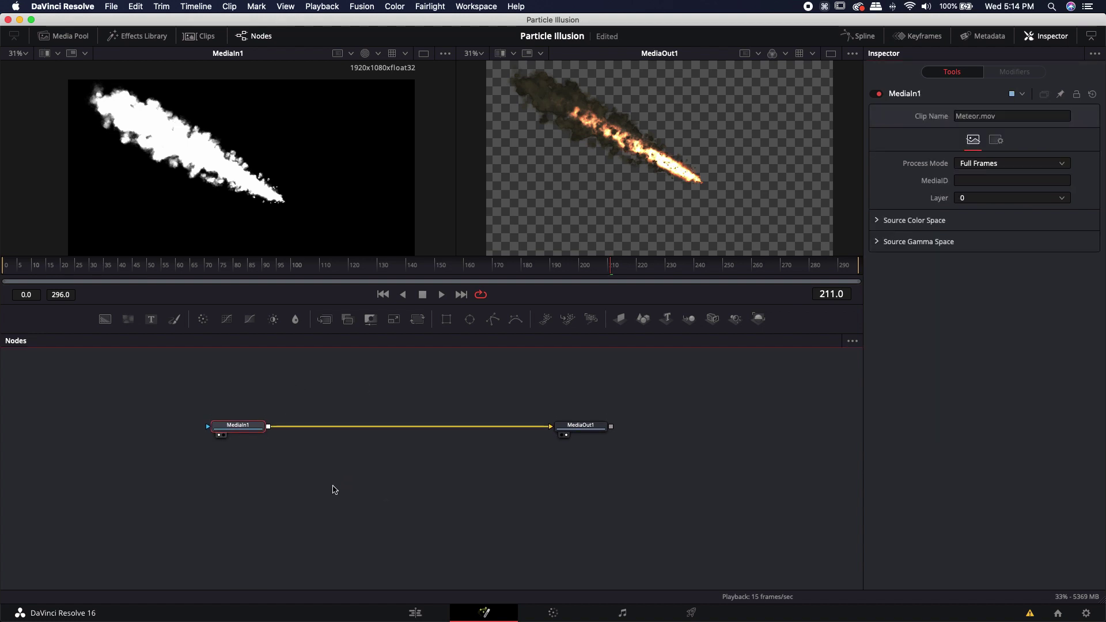
- On the Edit page, import ParticleIllusion.mov, place it on Video 2 directly after the meteor clip, and extend the mountains clip to the same end
click(426, 612)
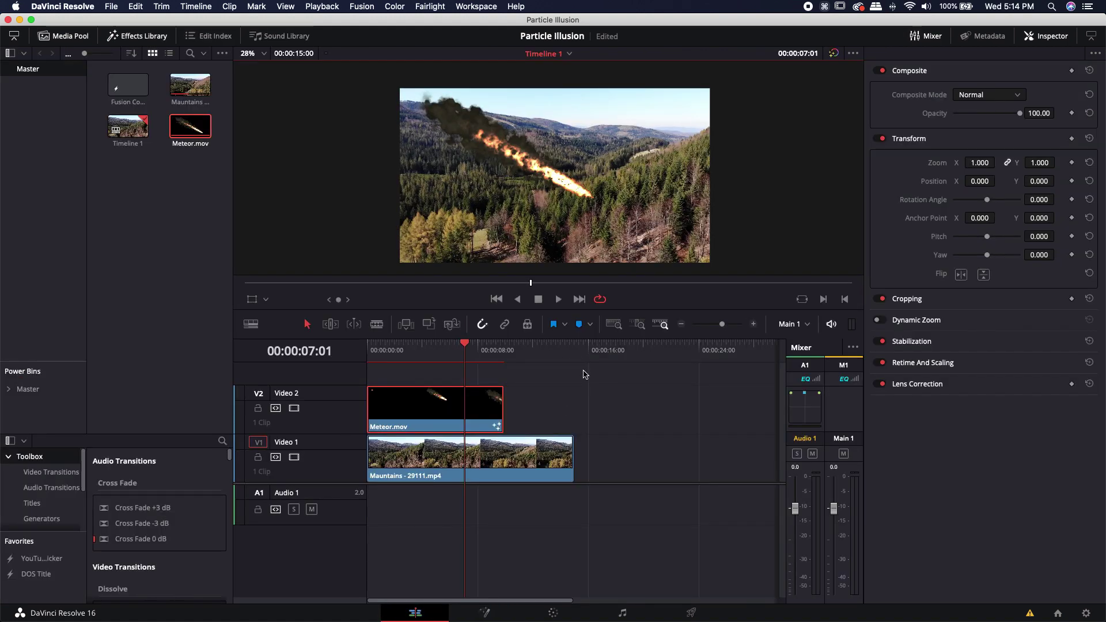
right_click(185, 204)
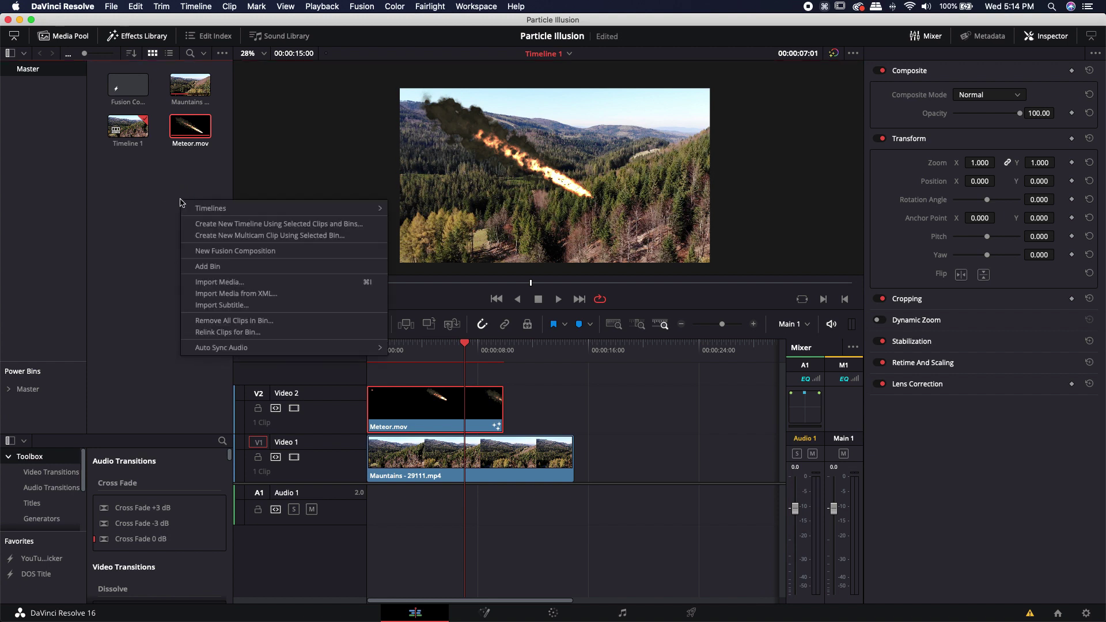
click(219, 281)
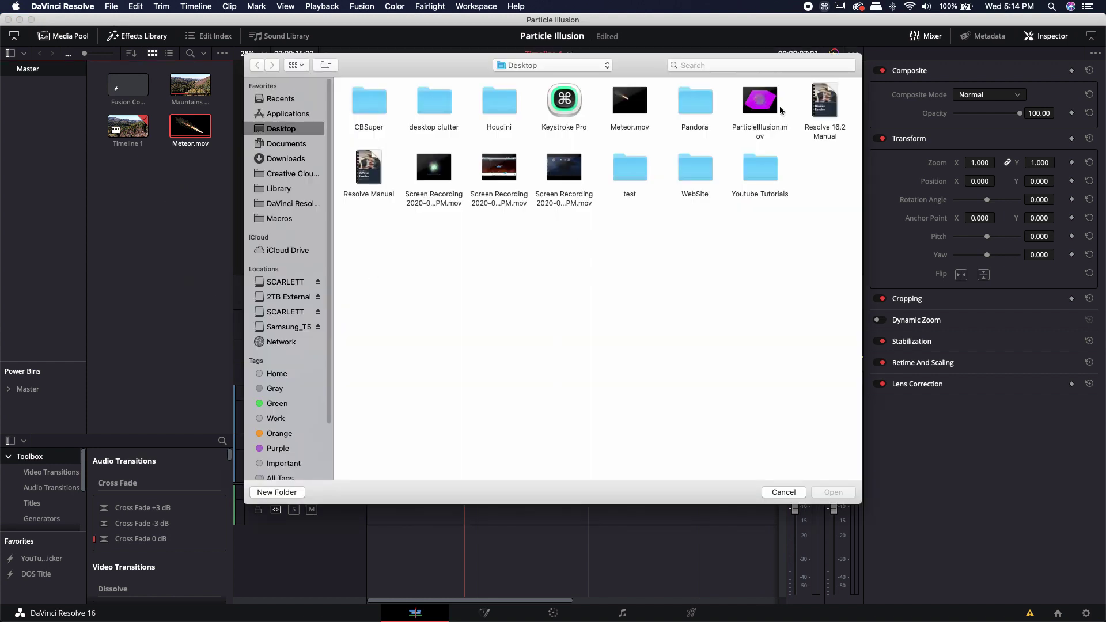
double_click(761, 102)
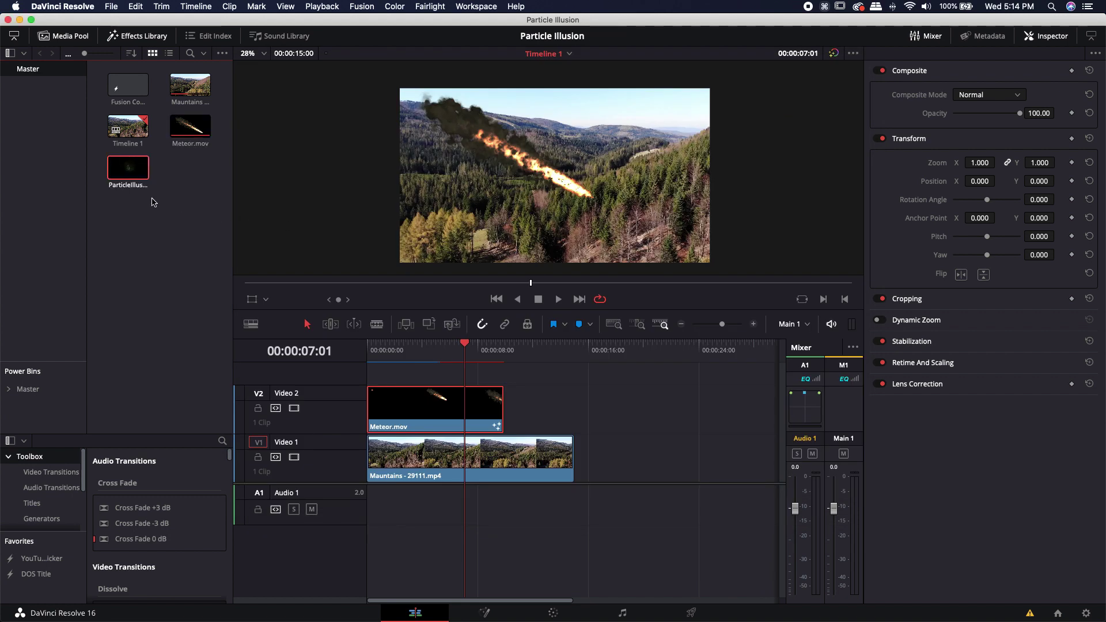
drag(138, 173, 638, 447)
- Play the ParticleIllusion.mov section over the mountain footage and stop at 00:00:16:00
click(536, 356)
key(space)
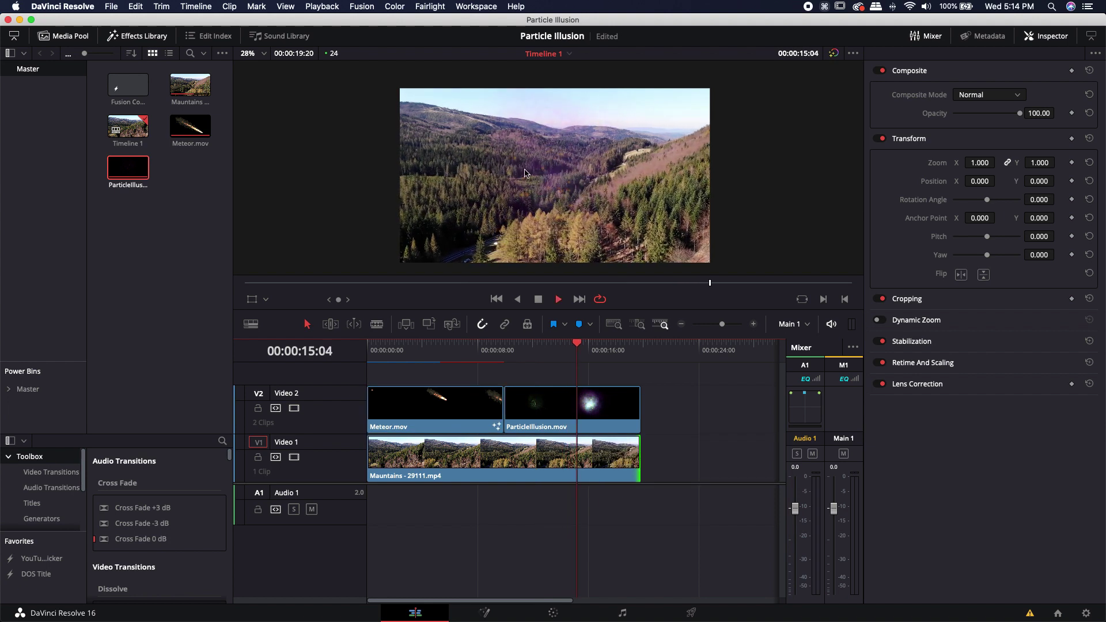
click(508, 349)
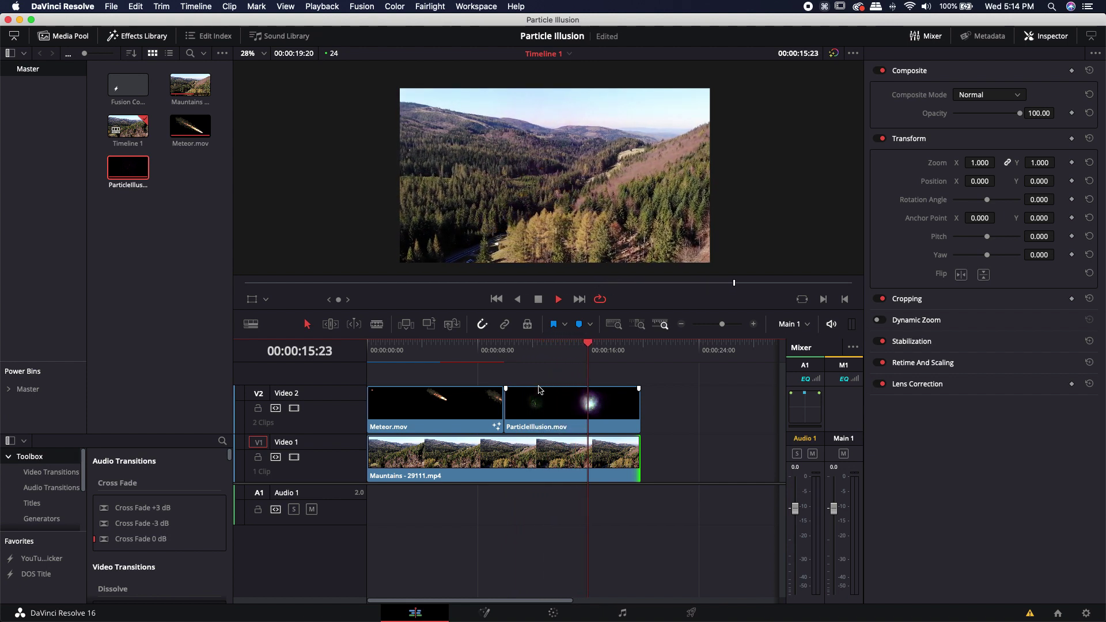
key(space)
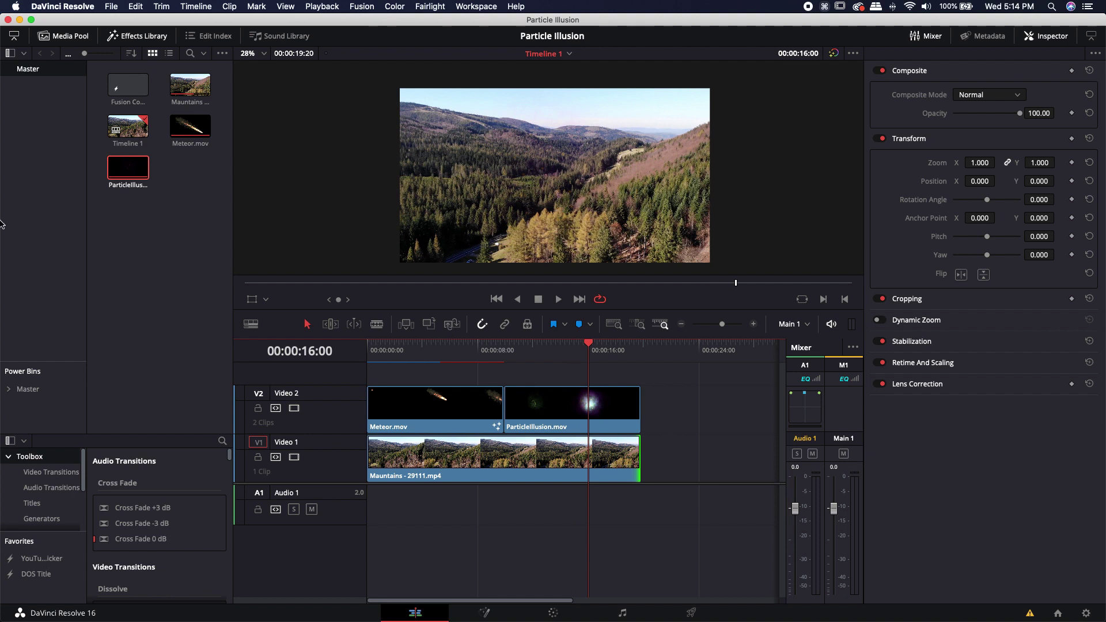
- Switch to Particle Illusion, add an area Force about 814 wide and 318 high over the meteor trail, and play the animation from frame 0
mouse_move(1, 225)
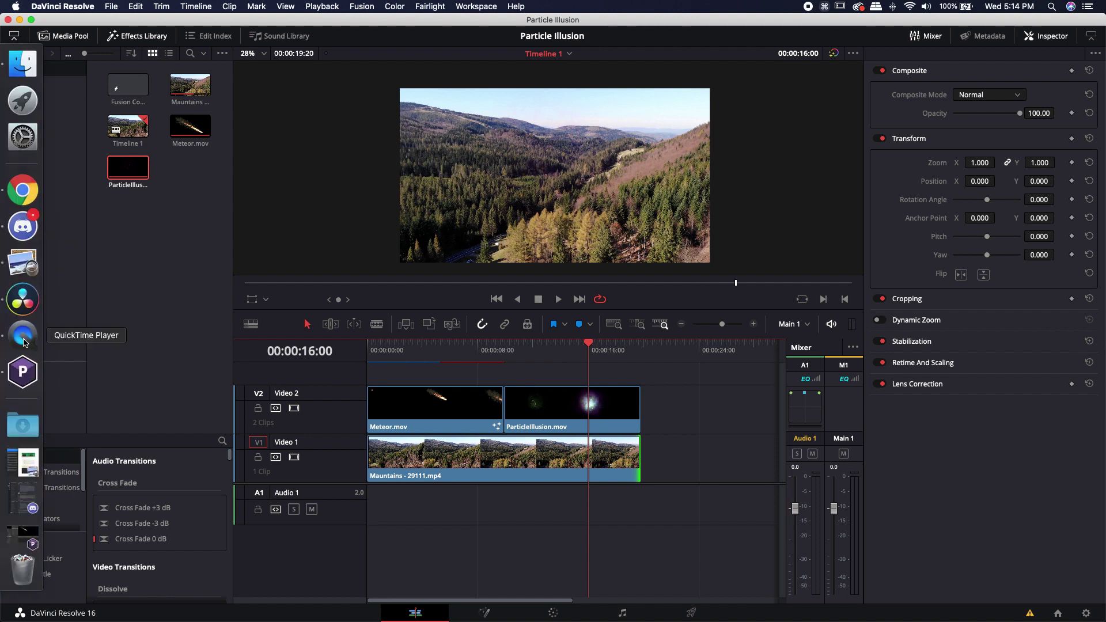
click(24, 375)
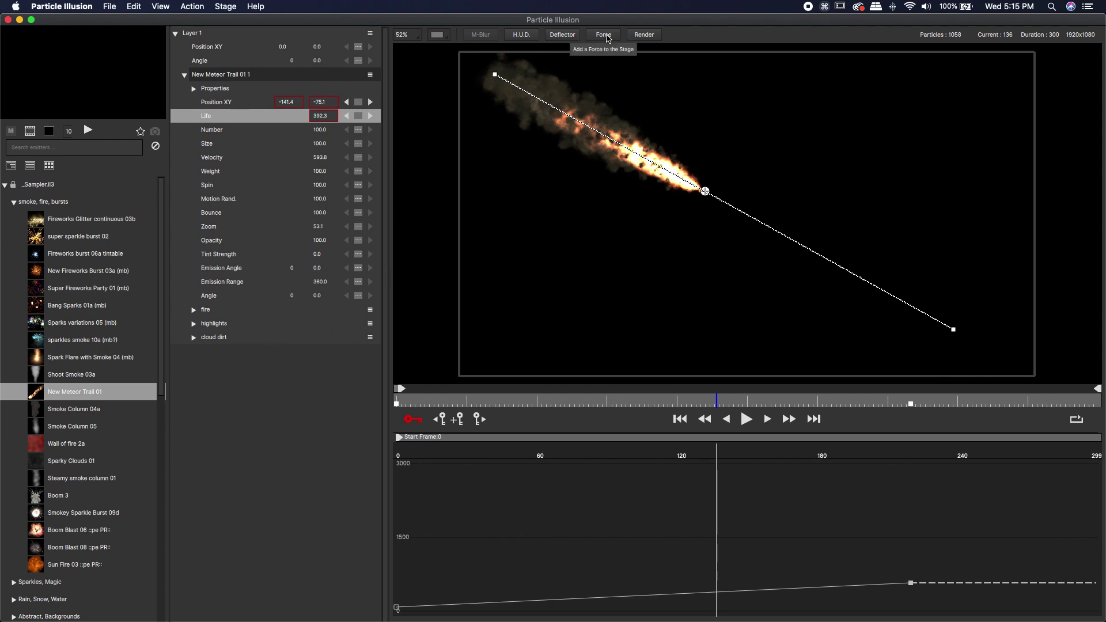
click(656, 186)
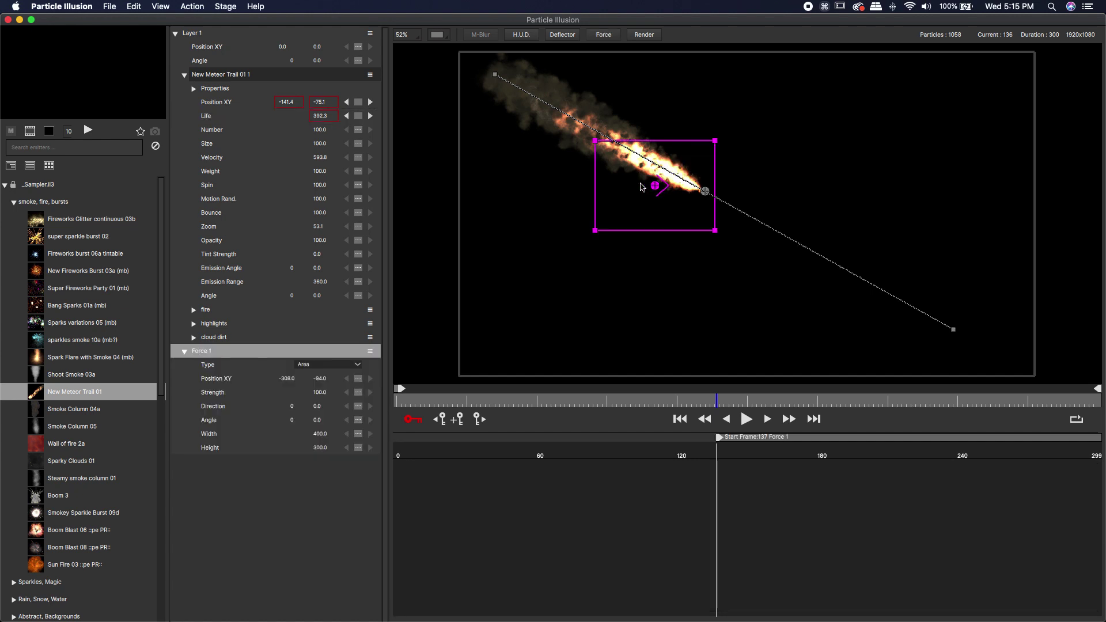
drag(716, 229, 777, 233)
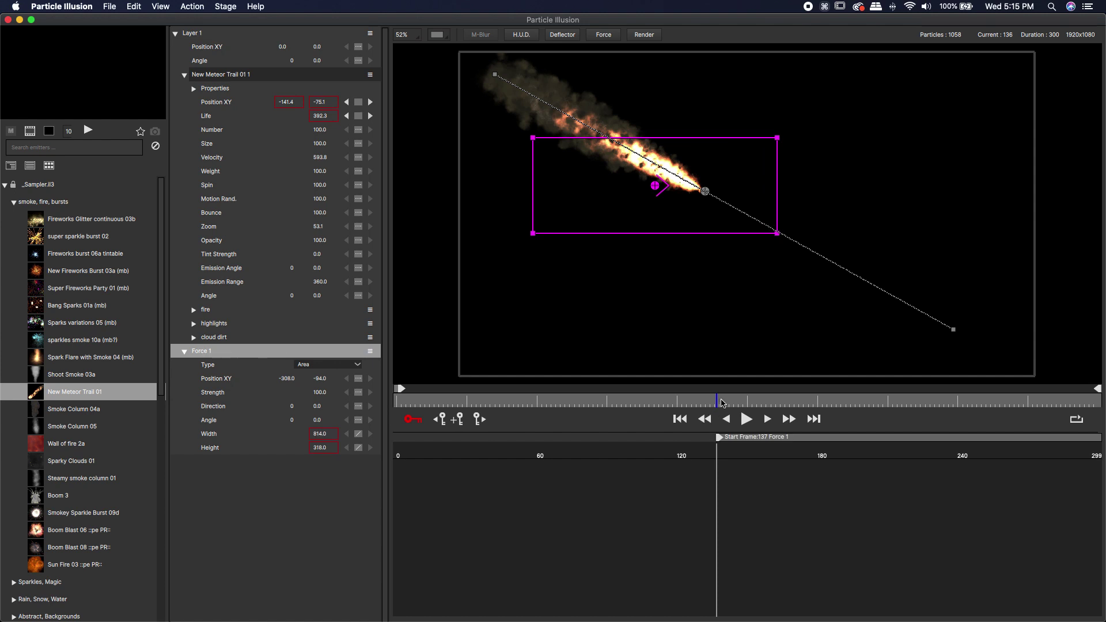
drag(410, 402, 396, 402)
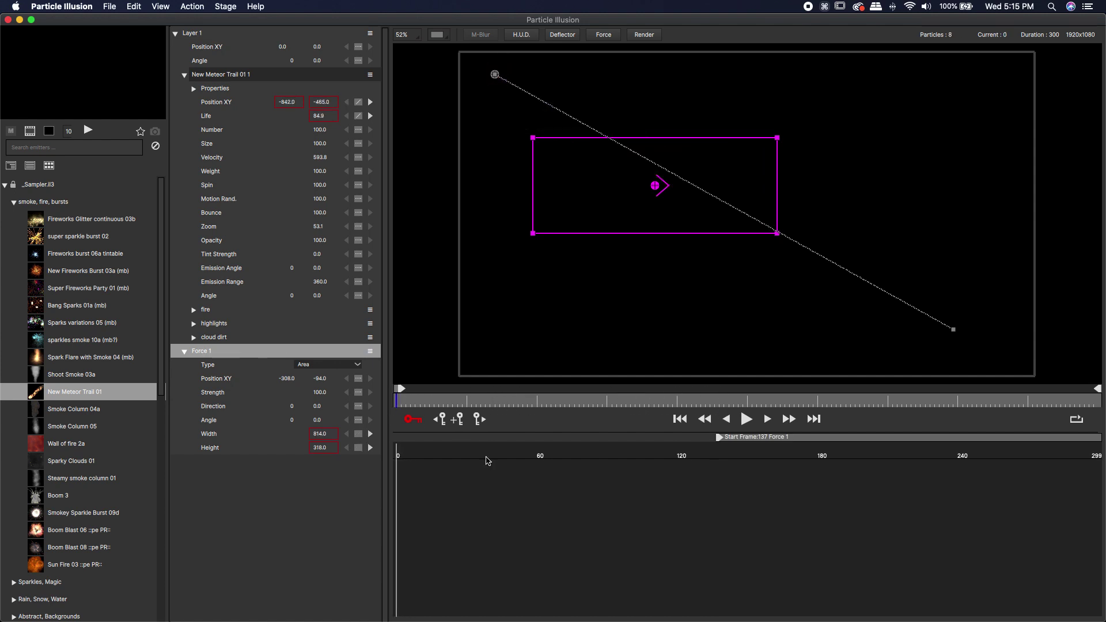
click(746, 419)
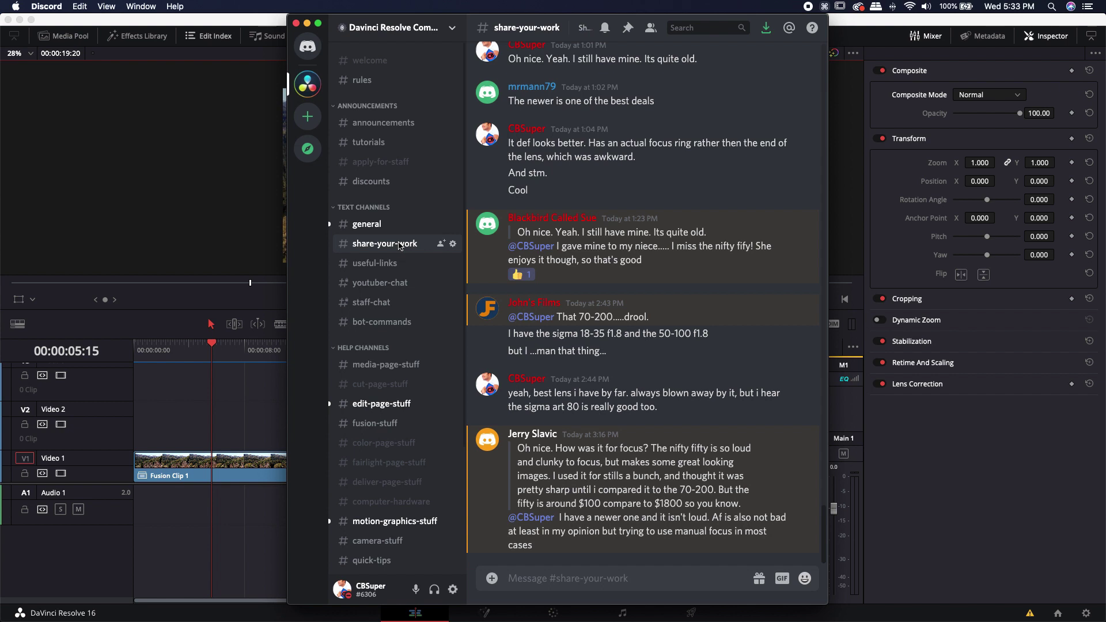
- Switch from Discord back to the DaVinci Resolve timeline
key(super+Tab)
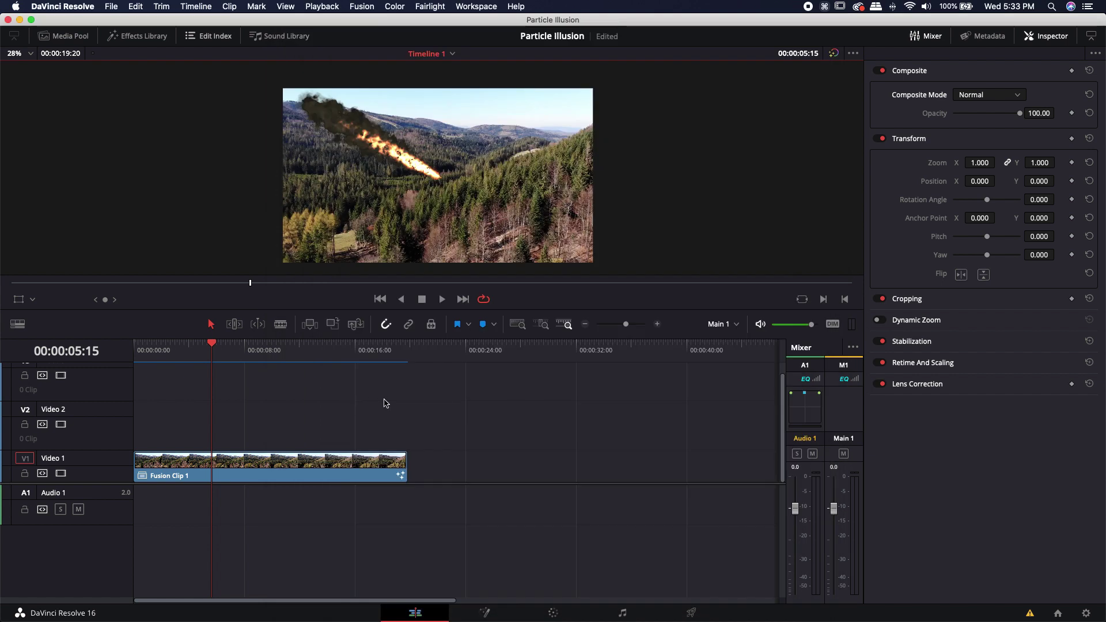